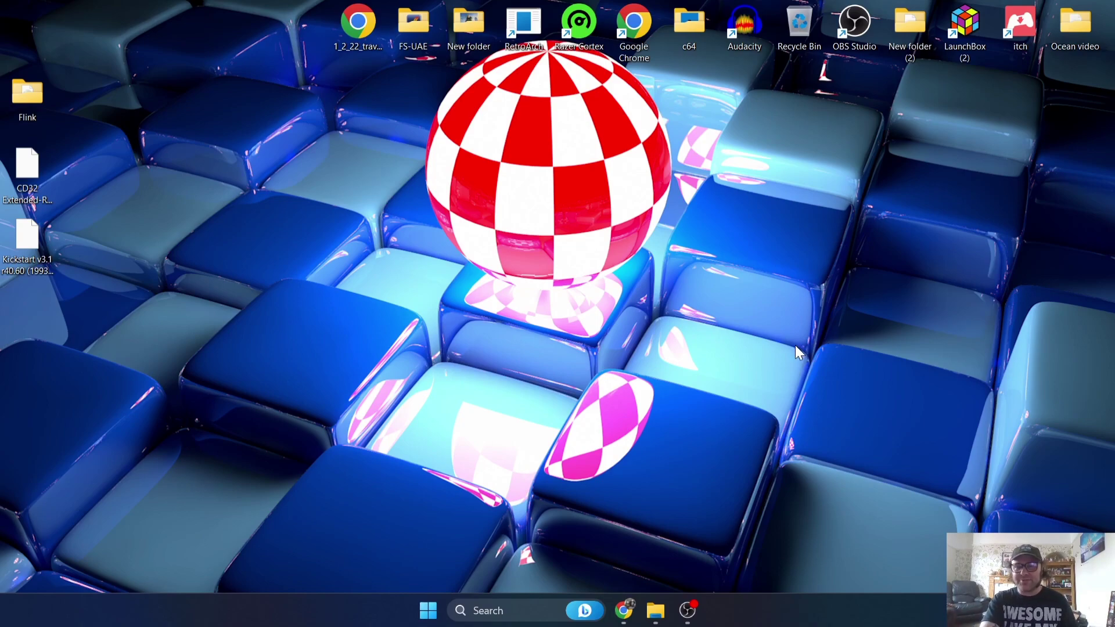
Step: Download the 64-bit installer for WinUAE 5.0.0 from the download page of the WinUAE website
click(624, 610)
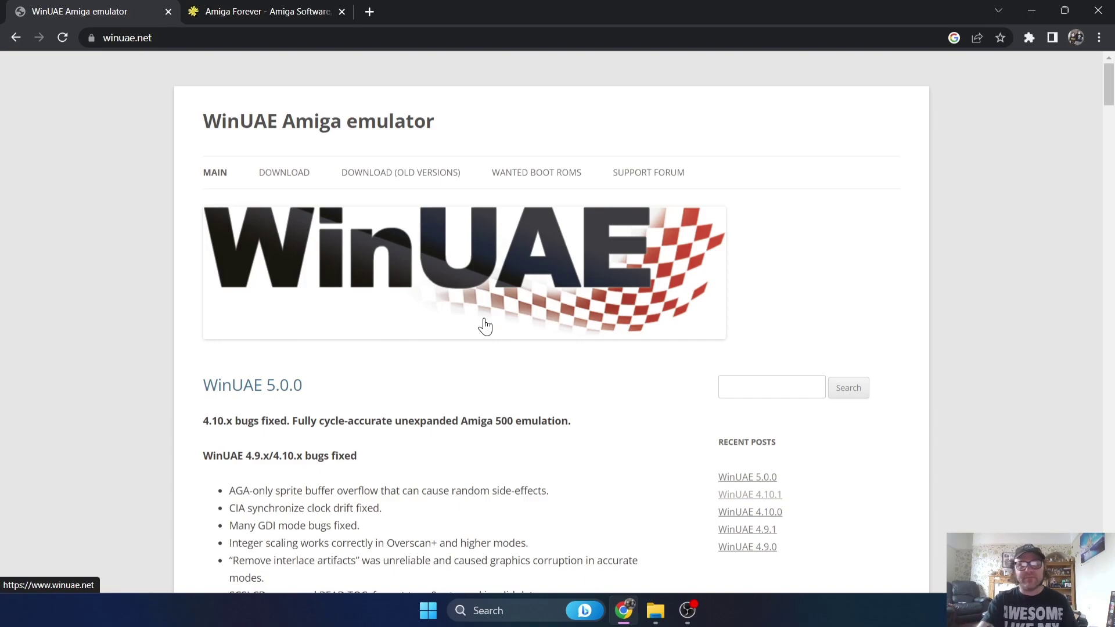
click(288, 173)
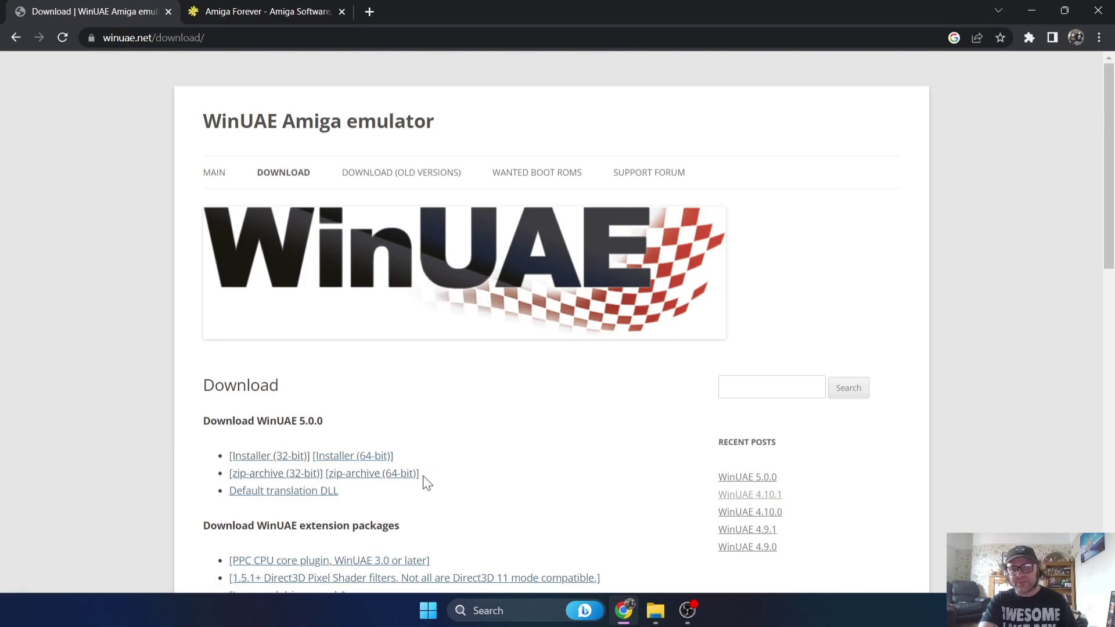
click(367, 457)
key(super+Down)
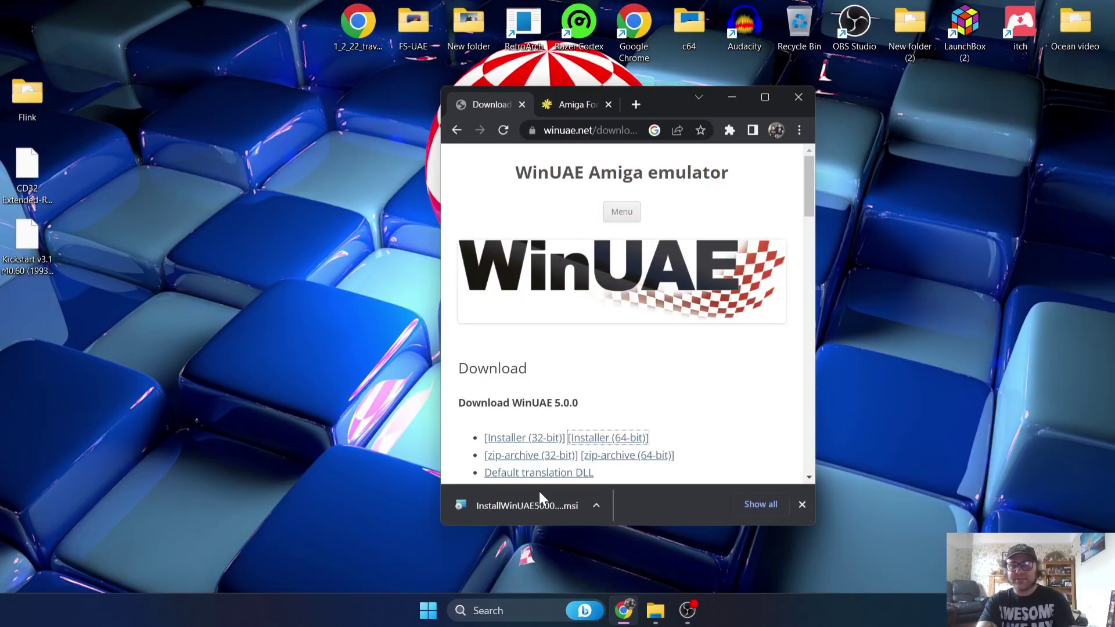
Step: Run the downloaded installer and install WinUAE 64-bit 5.0.0 with the default features and location
click(524, 506)
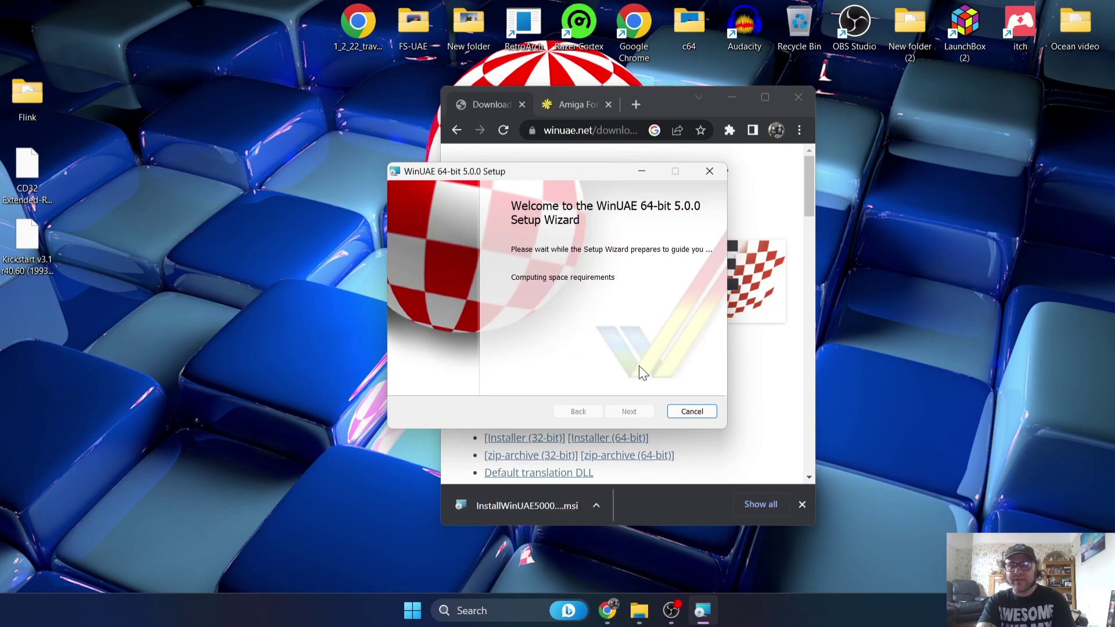
click(625, 412)
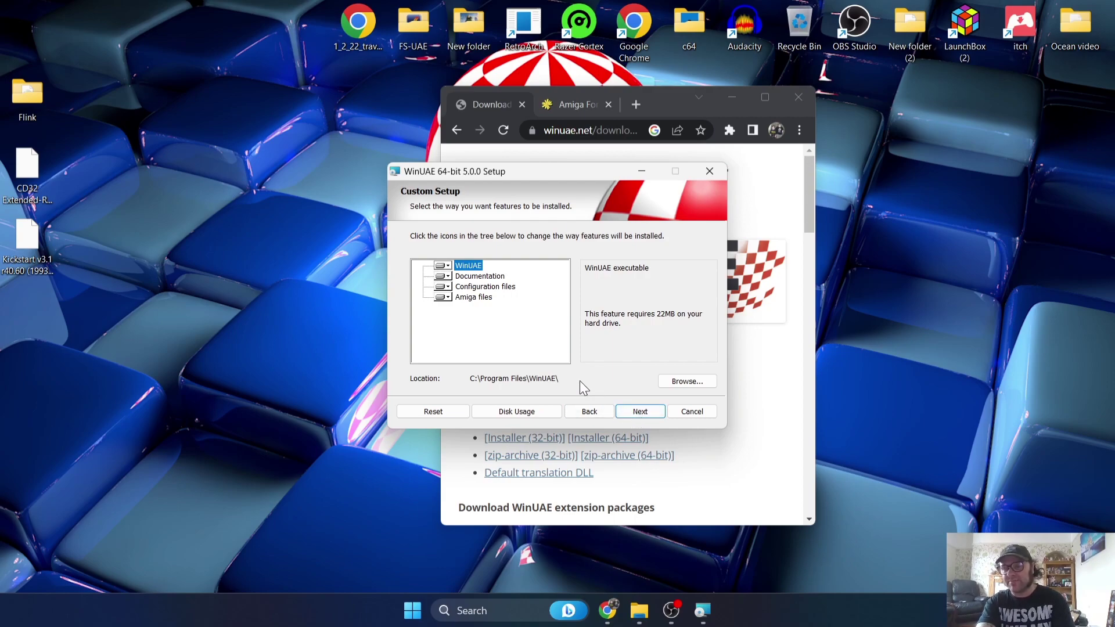
click(641, 414)
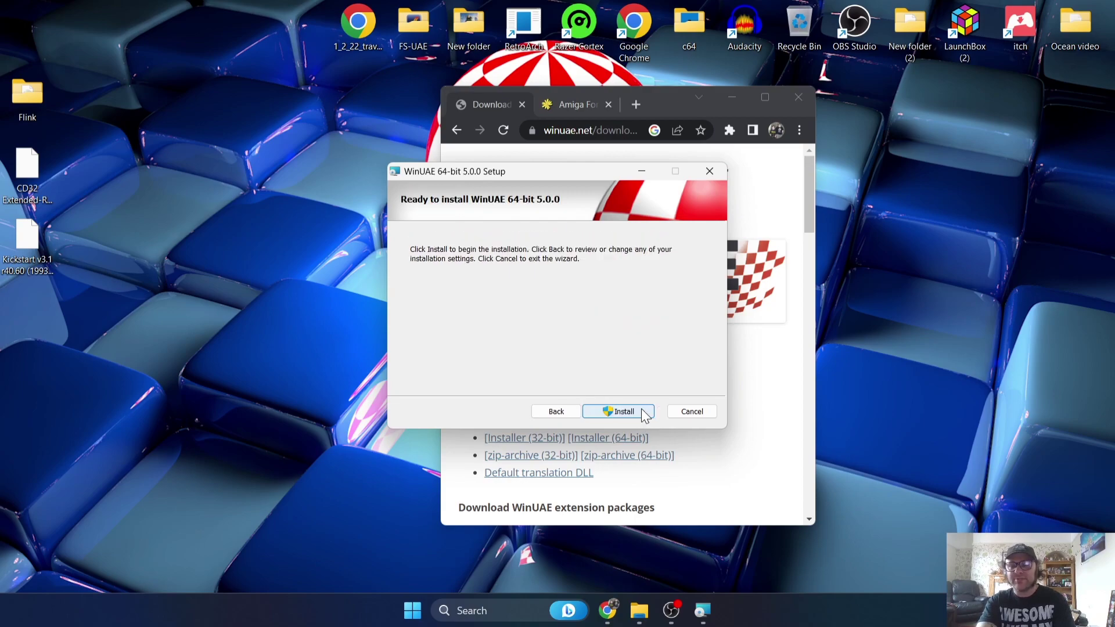
click(645, 415)
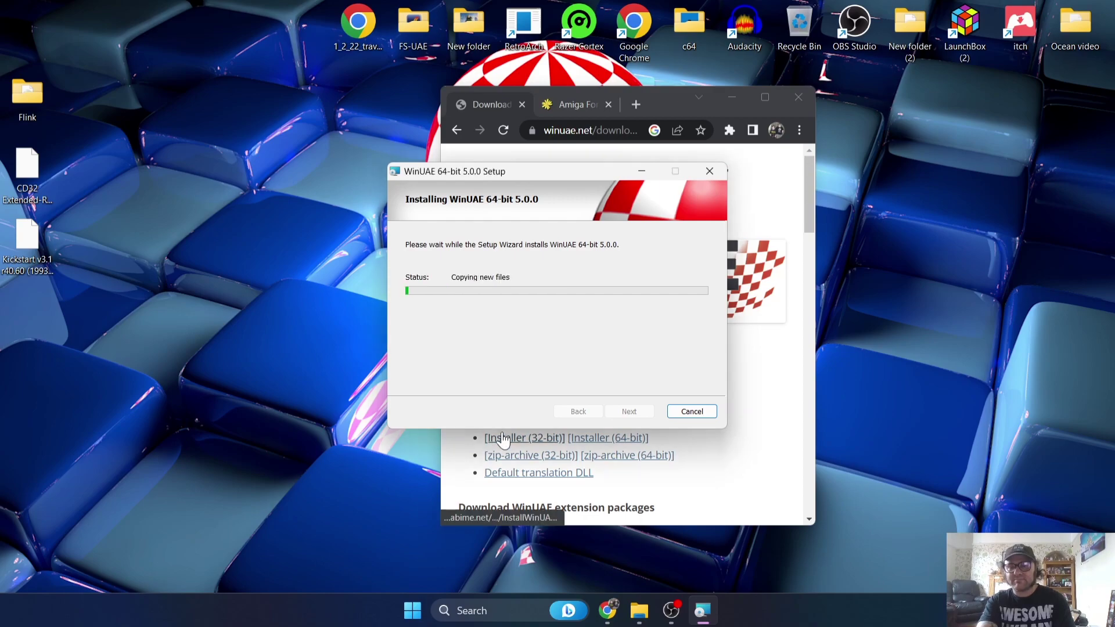
click(616, 412)
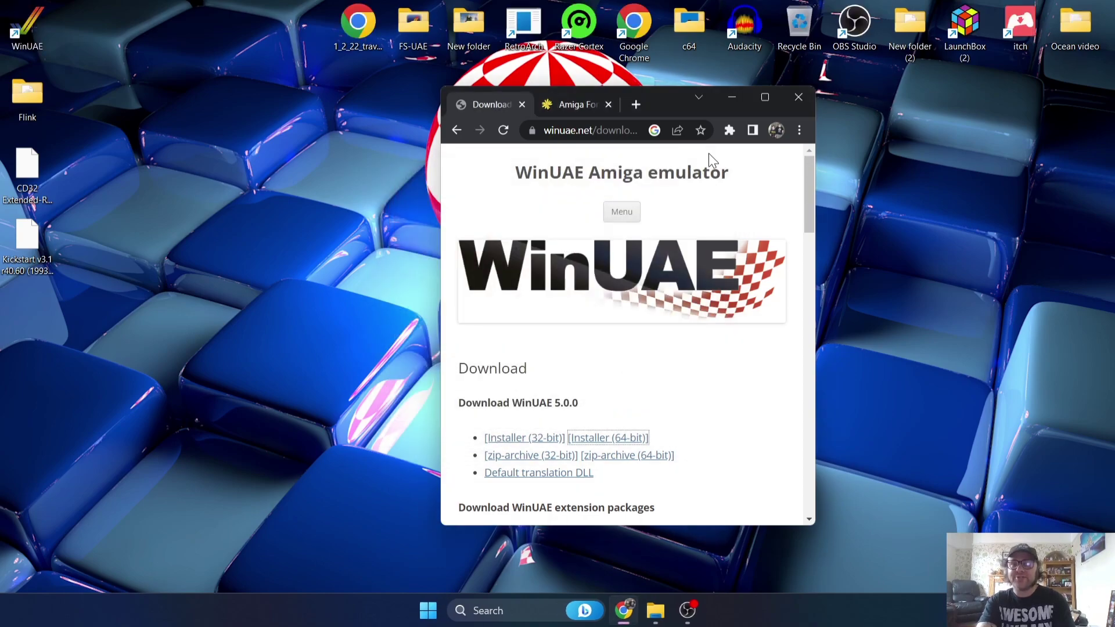
Step: Close the WinUAE download page, look over the Amiga Forever home page at full size, and close the browser
click(522, 105)
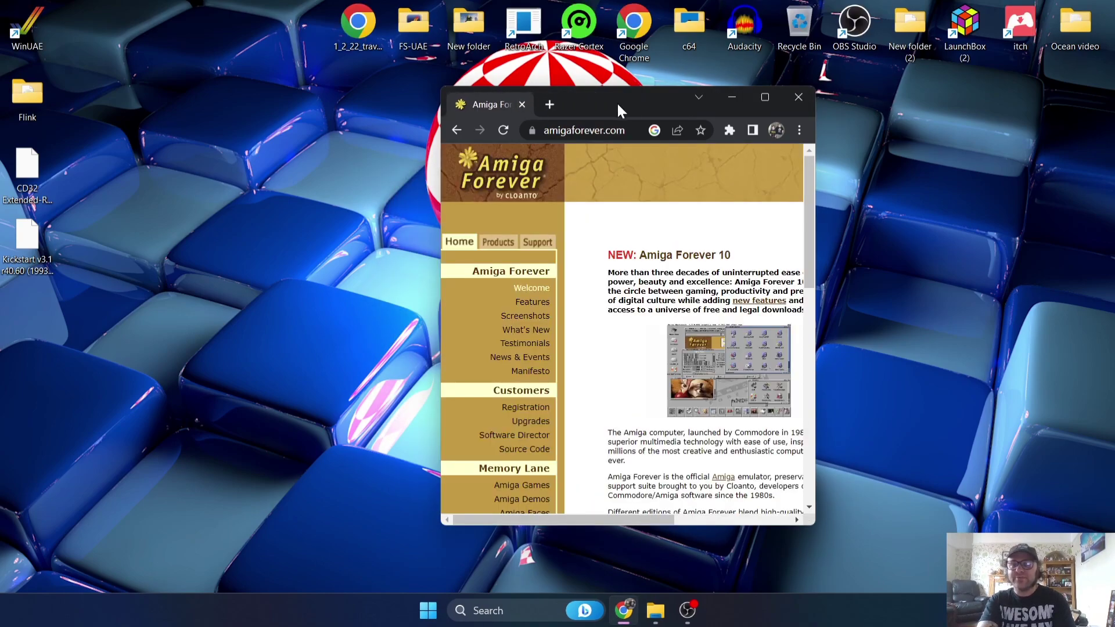
click(762, 97)
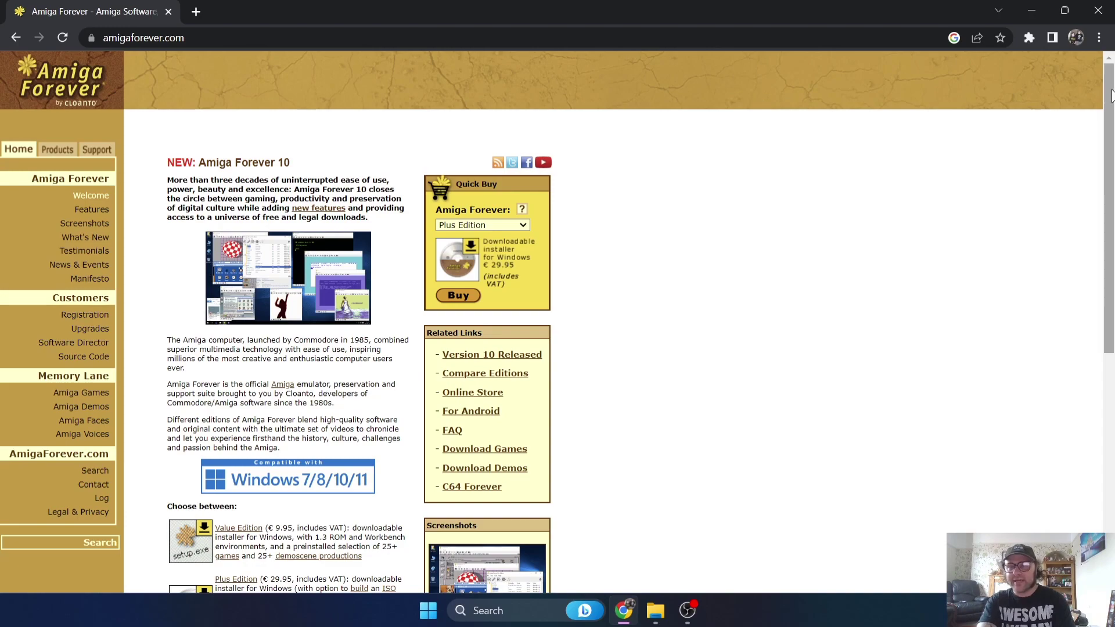
drag(1111, 103, 1033, 26)
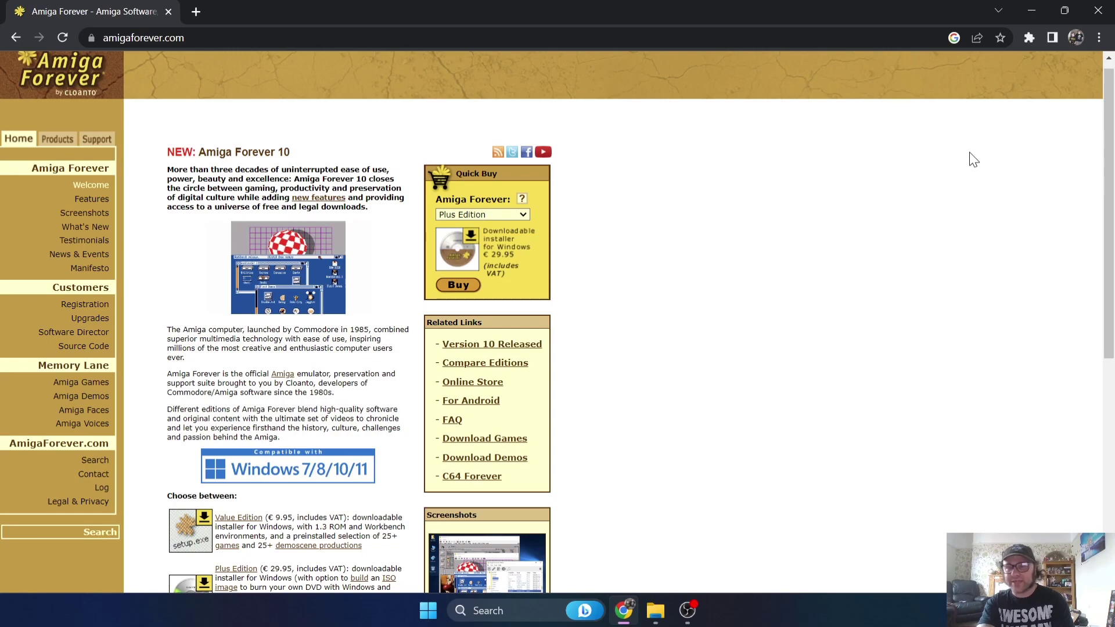
click(1110, 7)
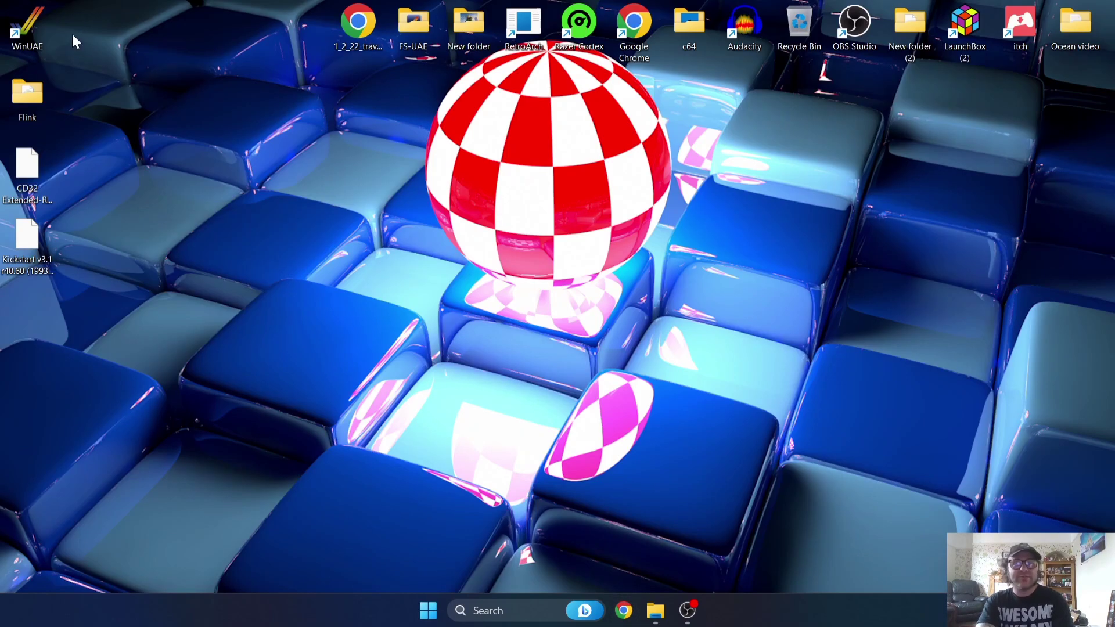
Step: Launch WinUAE and check the full names of the CD32 Extended-ROM and Kickstart v3.1 files on the desktop
double_click(33, 24)
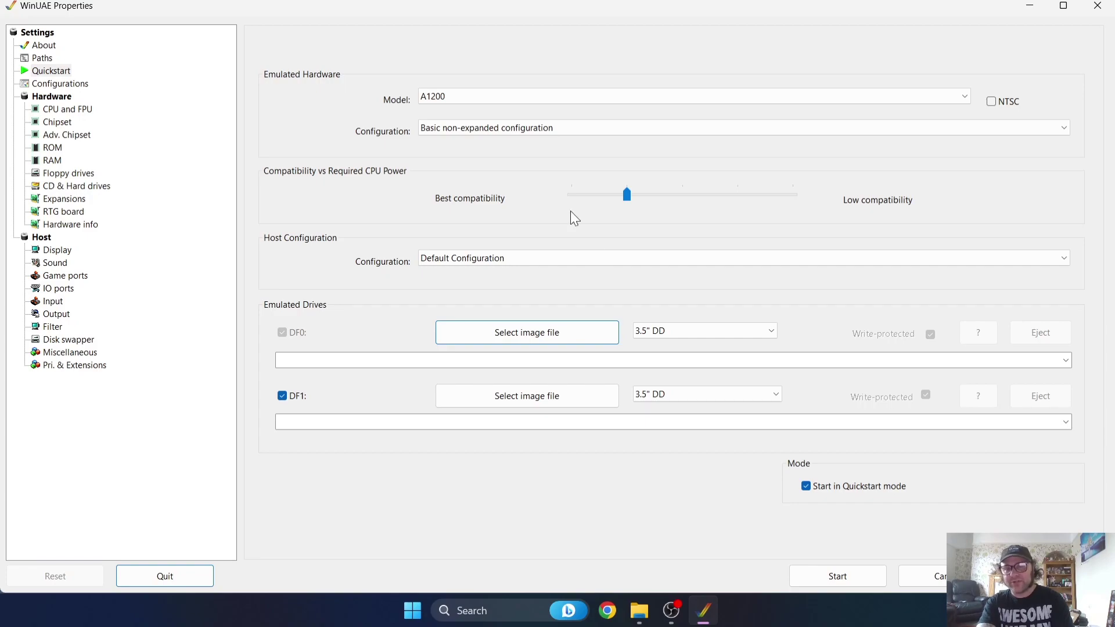
drag(428, 17, 648, 61)
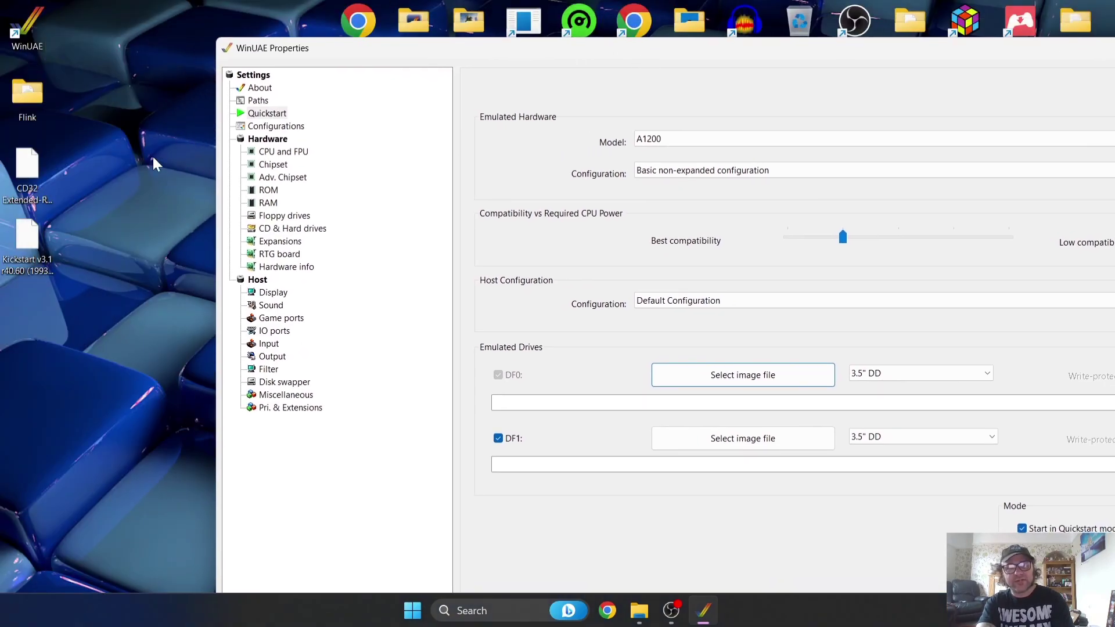
click(40, 168)
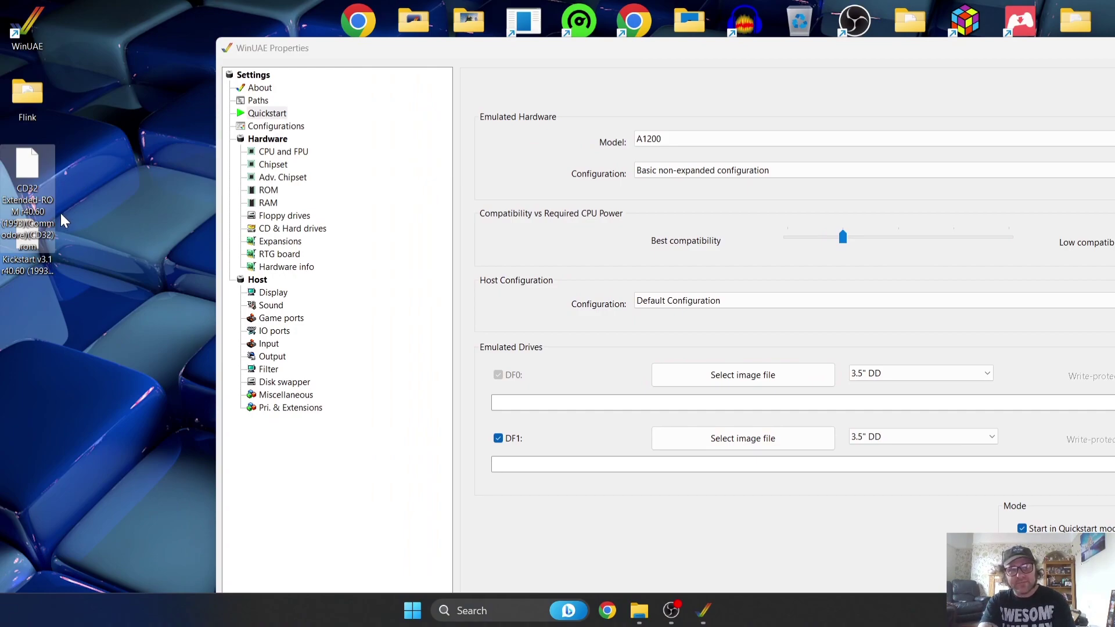
click(50, 278)
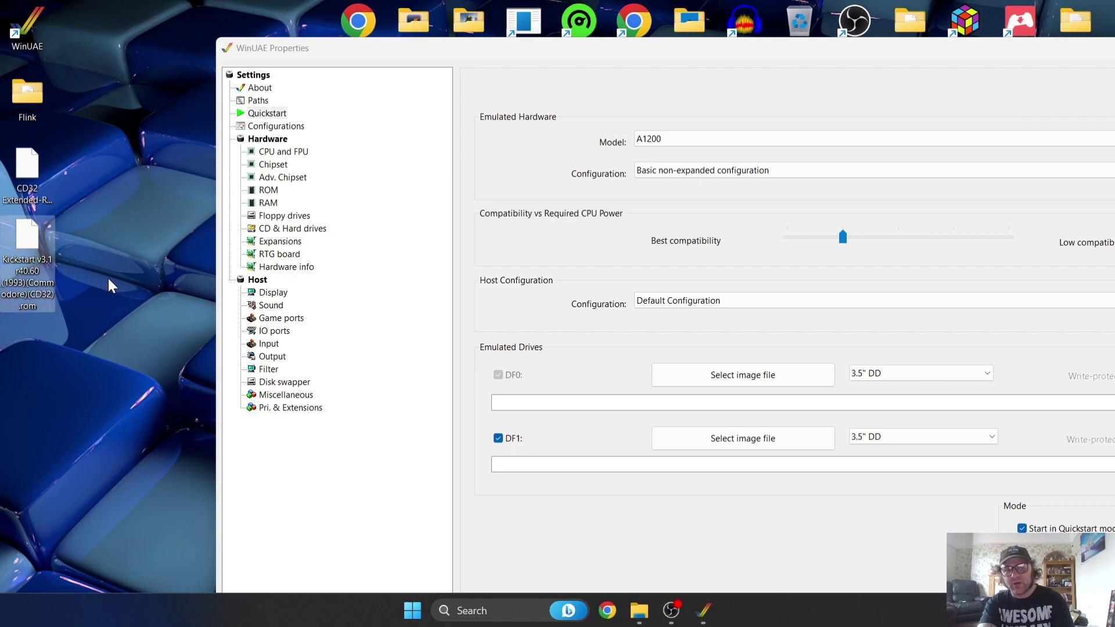
click(113, 286)
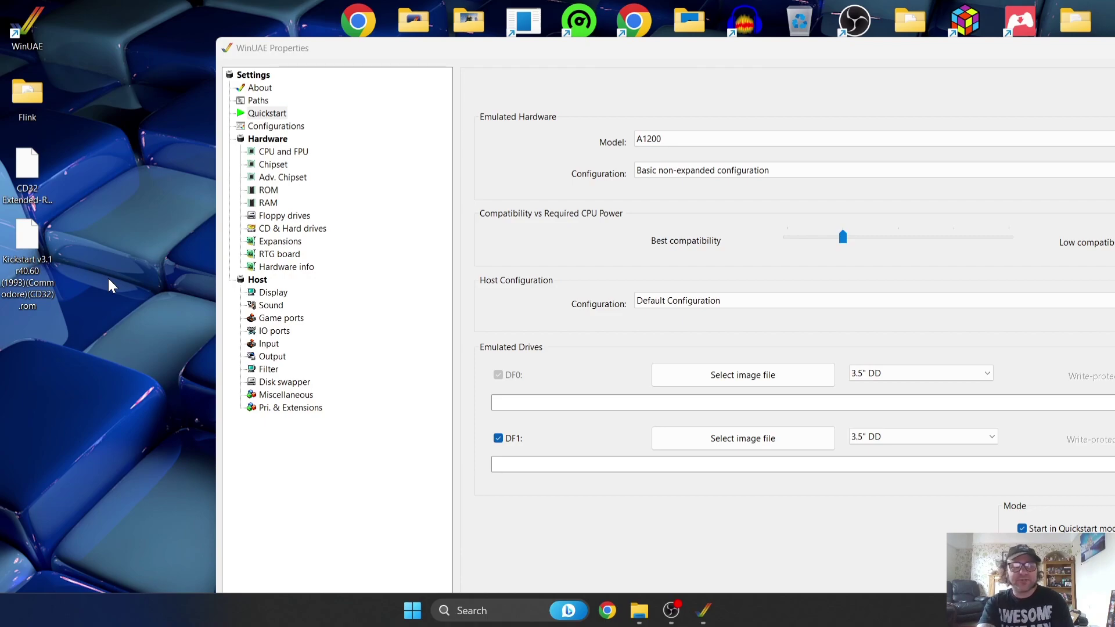
double_click(284, 48)
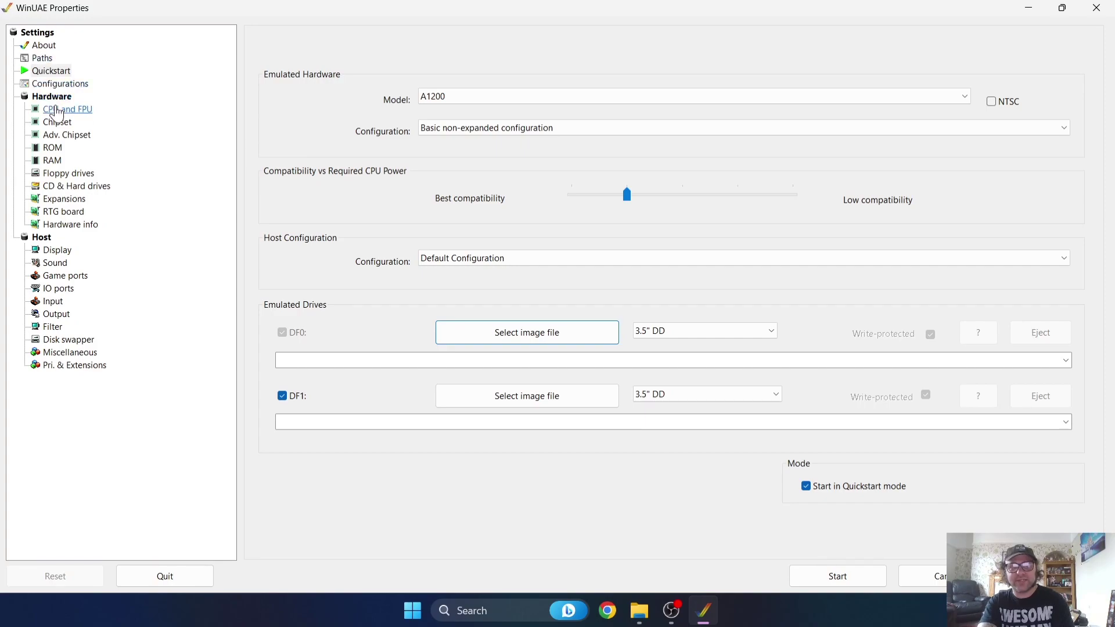
Step: Review the CPU settings and set the Chipset Extra option to CD32
click(63, 114)
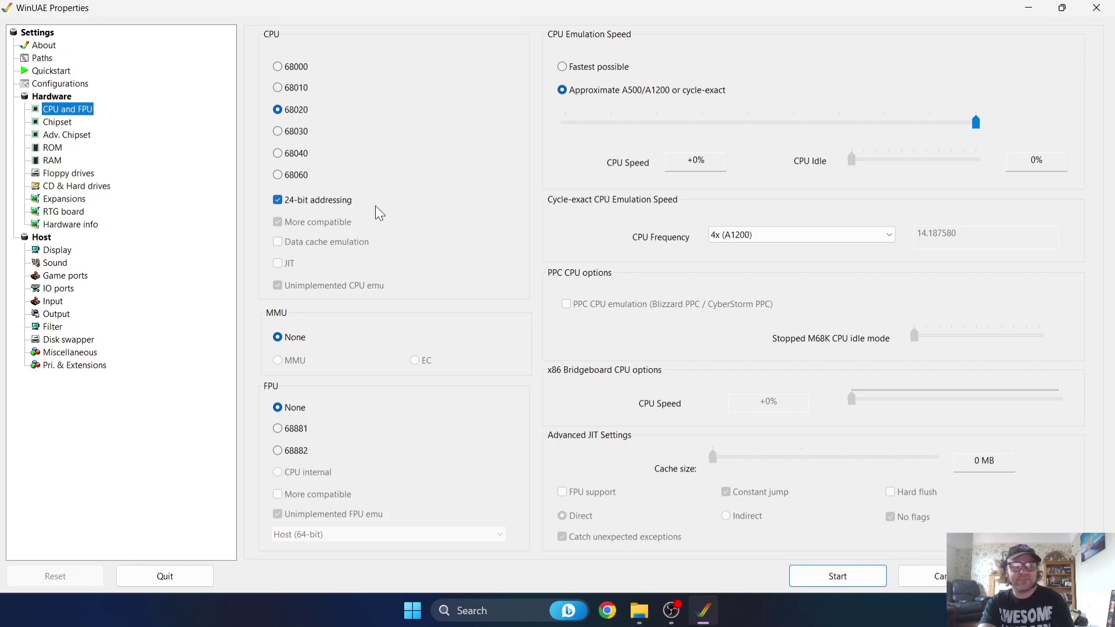
click(58, 123)
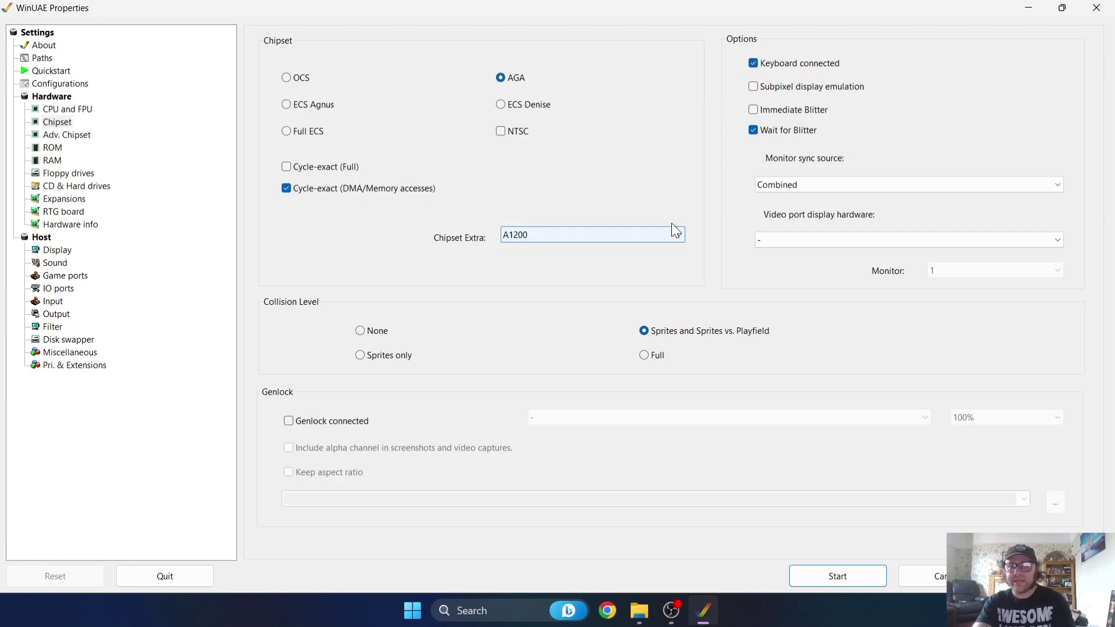
click(630, 236)
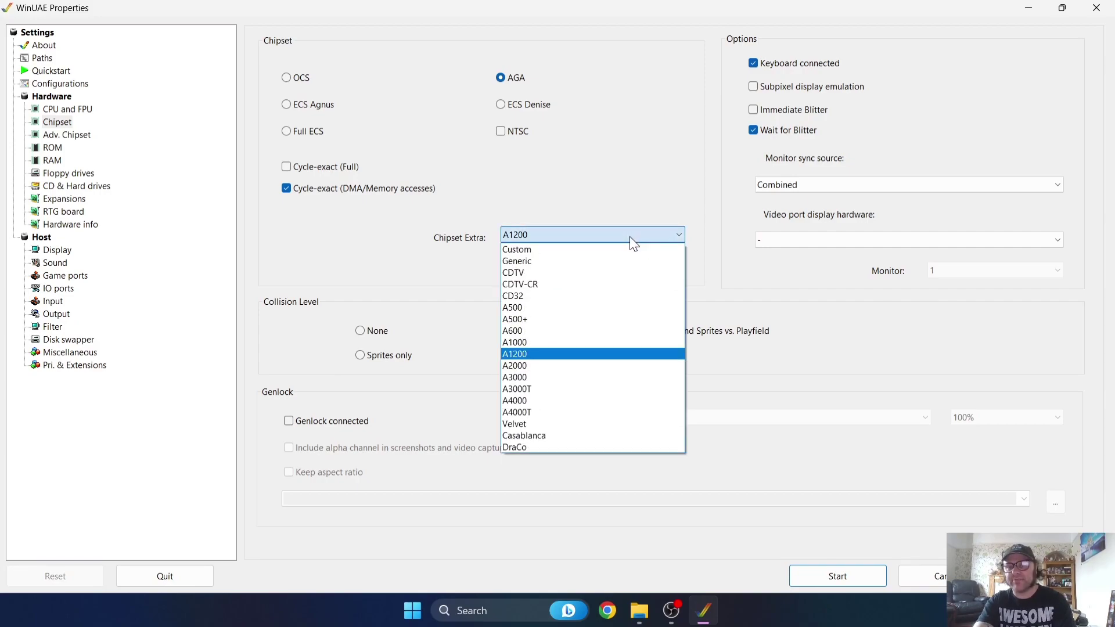
click(603, 296)
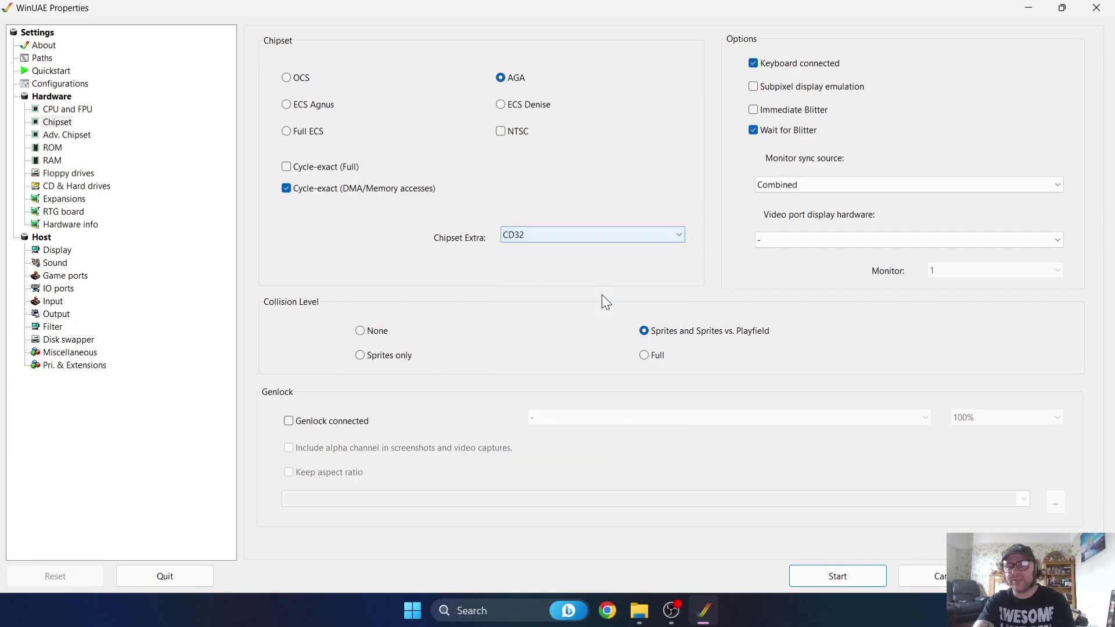
Step: Load the Kickstart v3.1 r40.60 CD32 ROM from the Desktop folder as the main ROM file
click(52, 149)
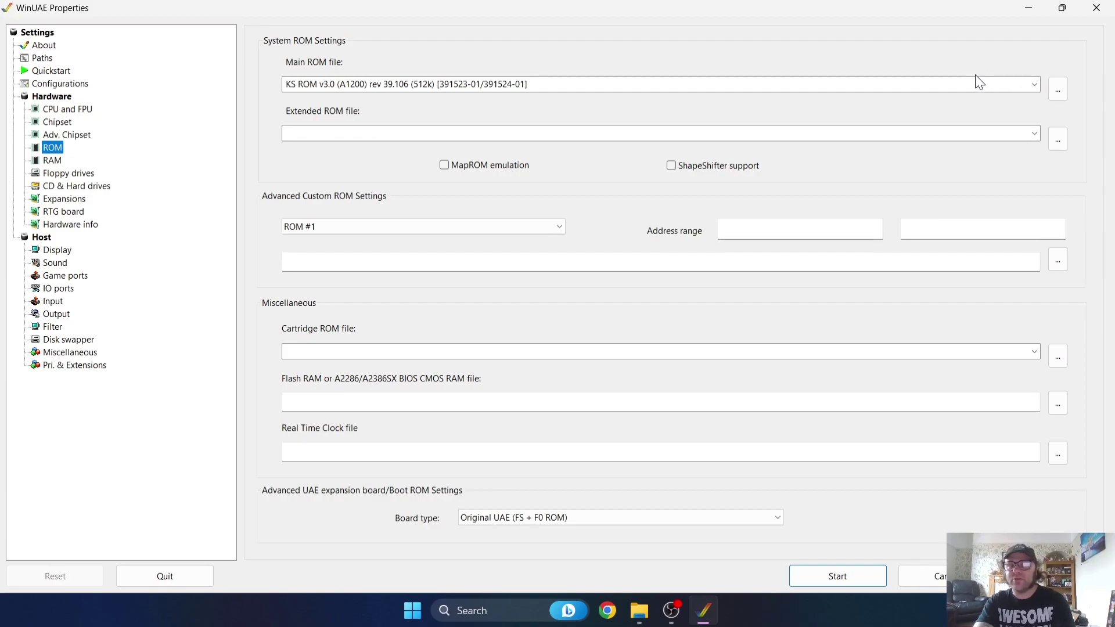
click(1064, 96)
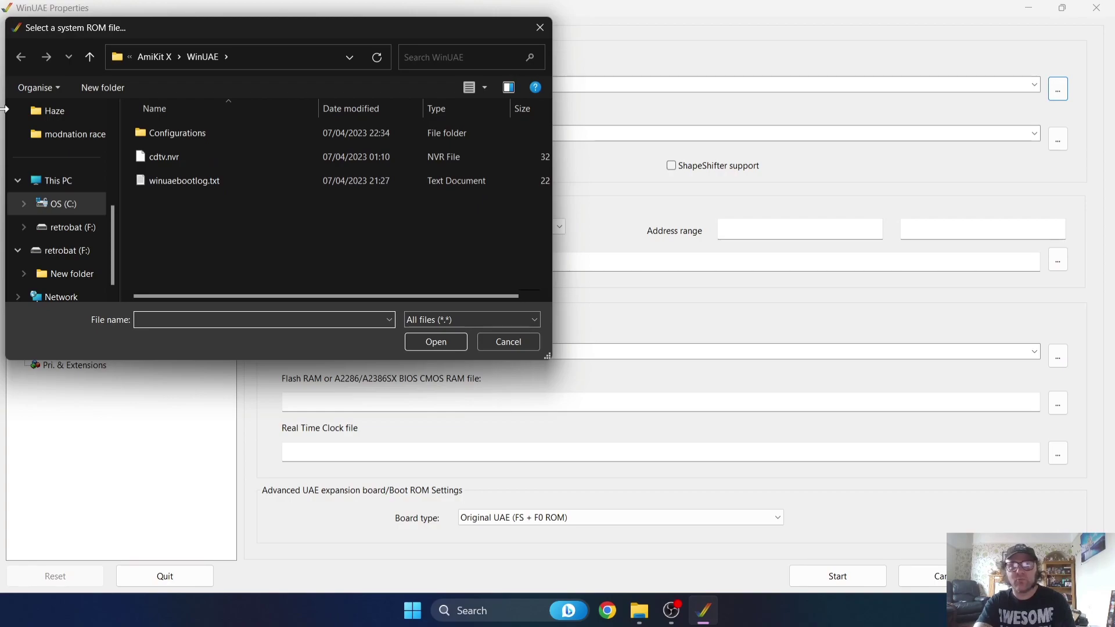
click(112, 137)
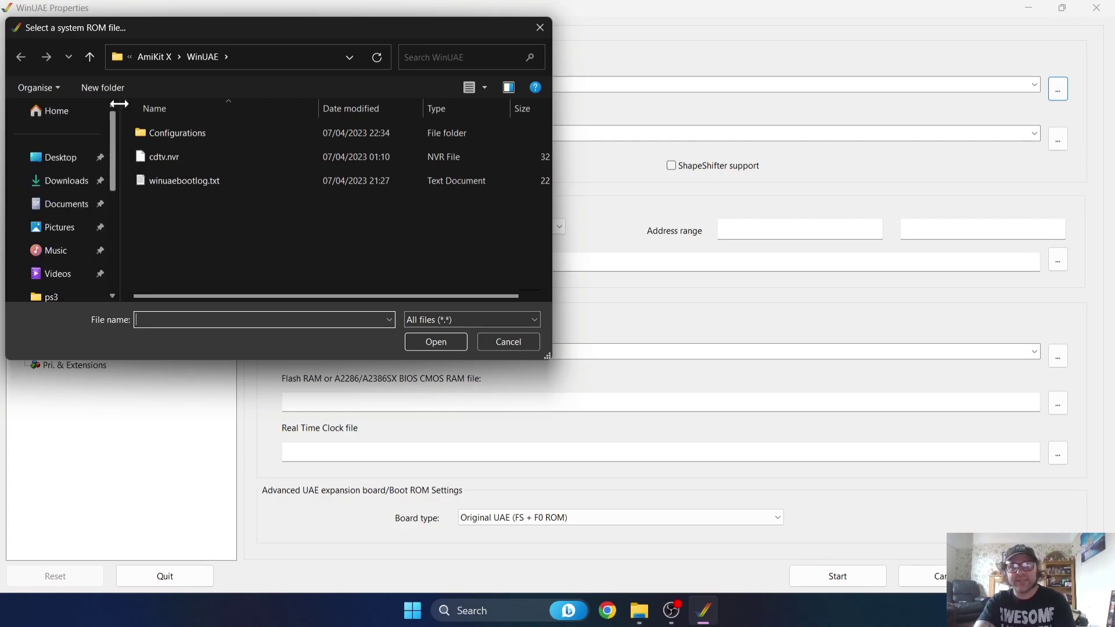
click(72, 157)
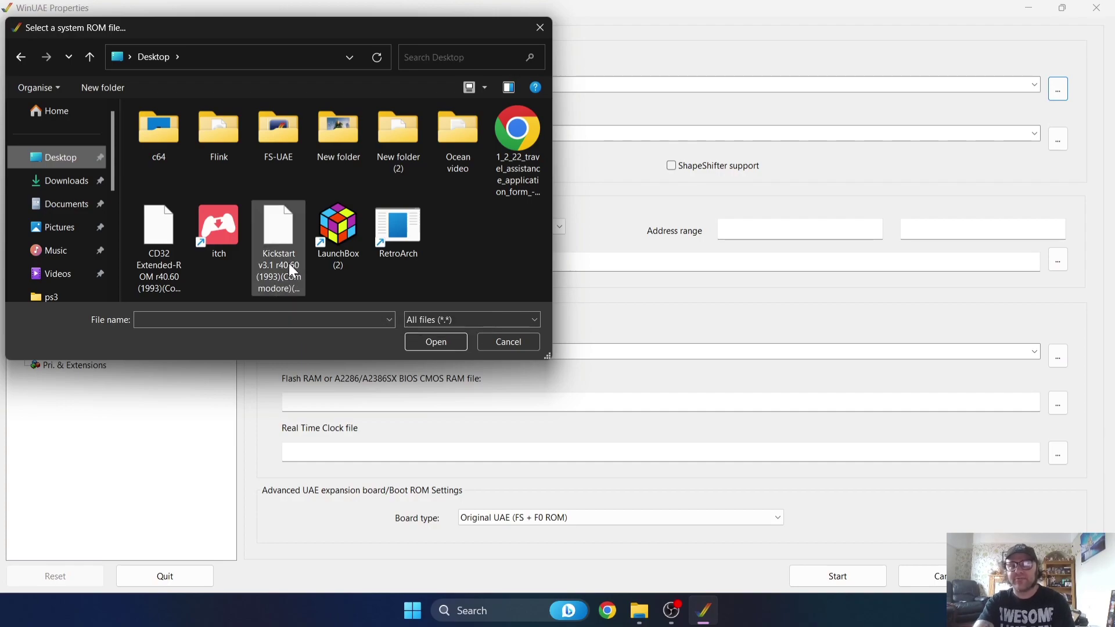
double_click(288, 263)
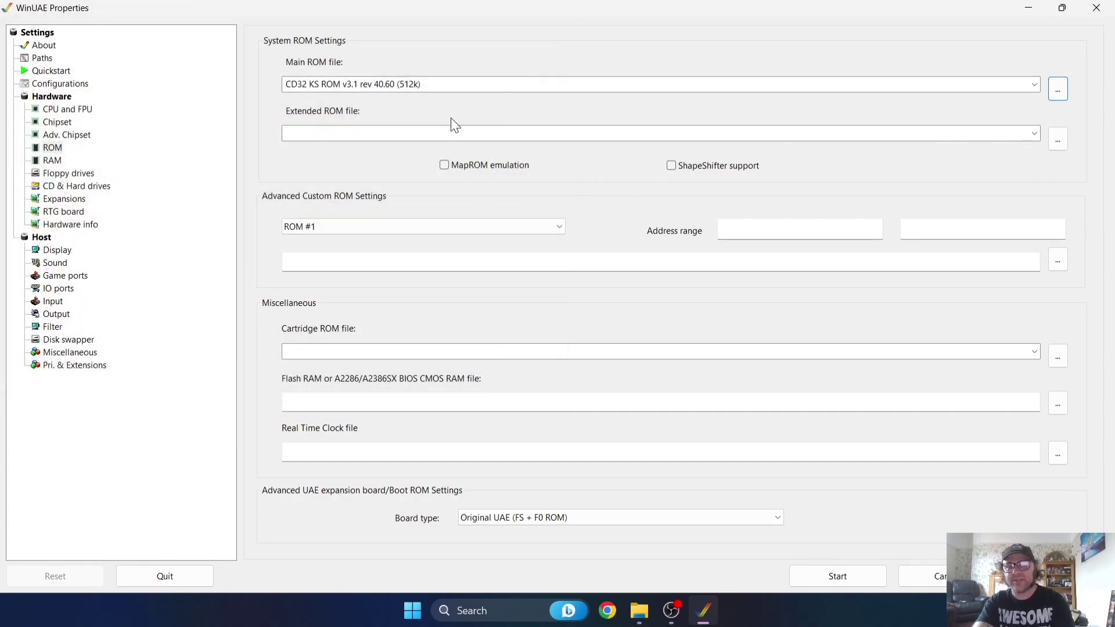
Step: Load the CD32 Extended-ROM r40.60 file from the Desktop folder as the extended ROM file
click(1057, 141)
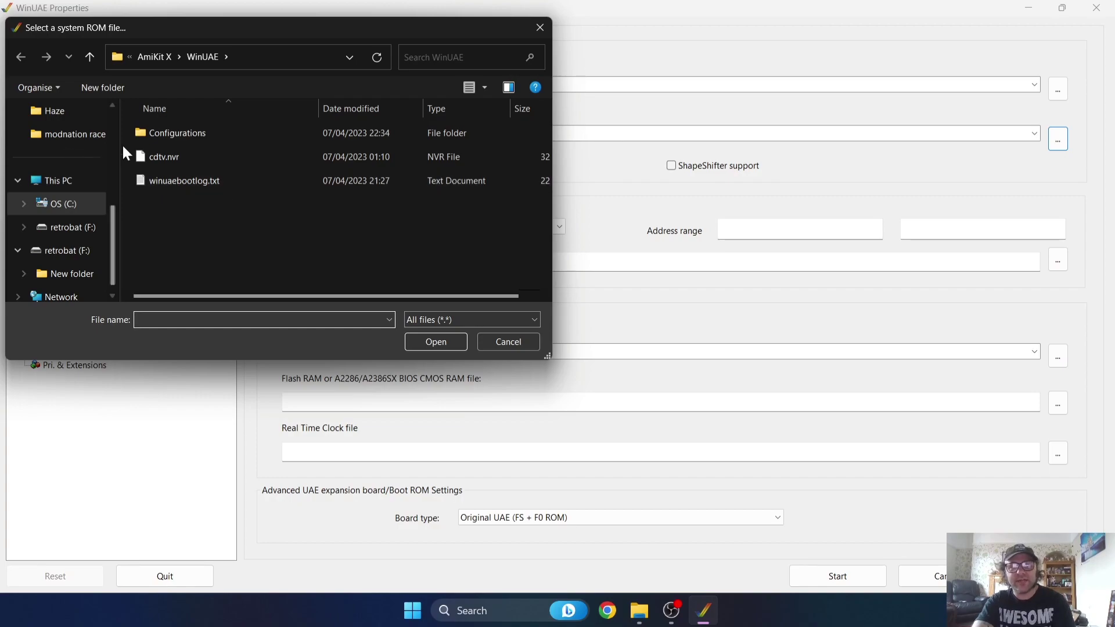
scroll(116, 143, up, 5)
scroll(116, 143, up, 1)
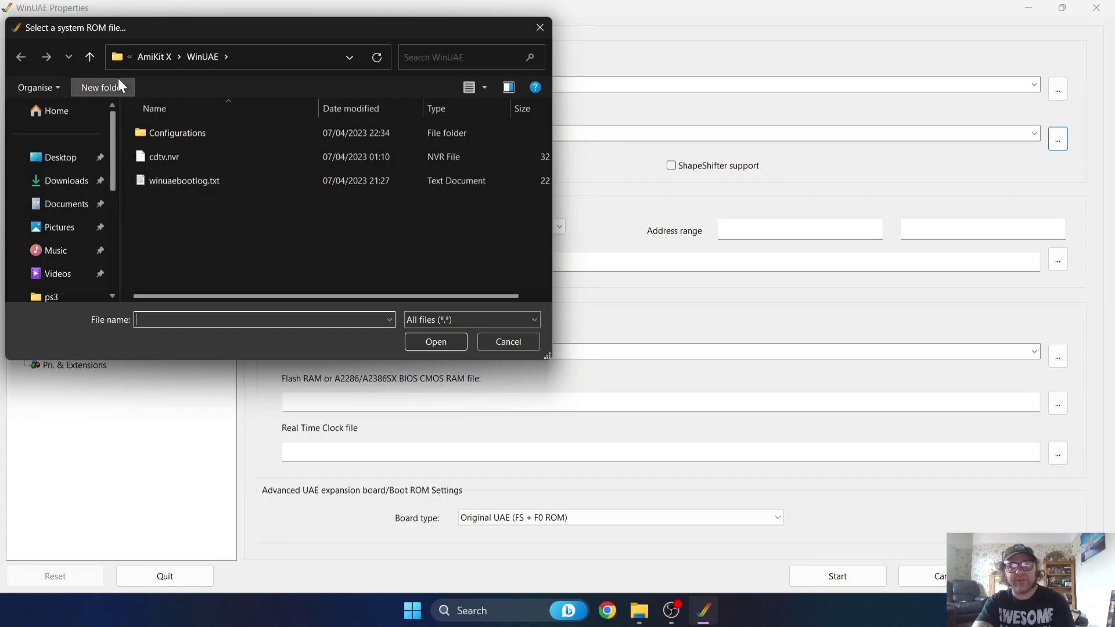
click(73, 155)
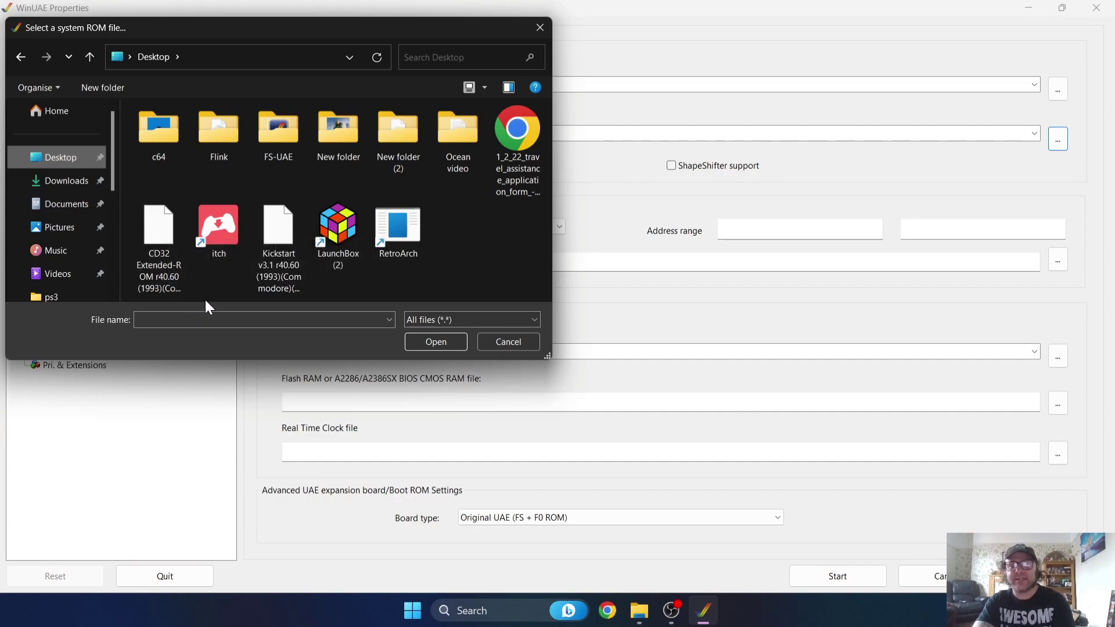
double_click(176, 283)
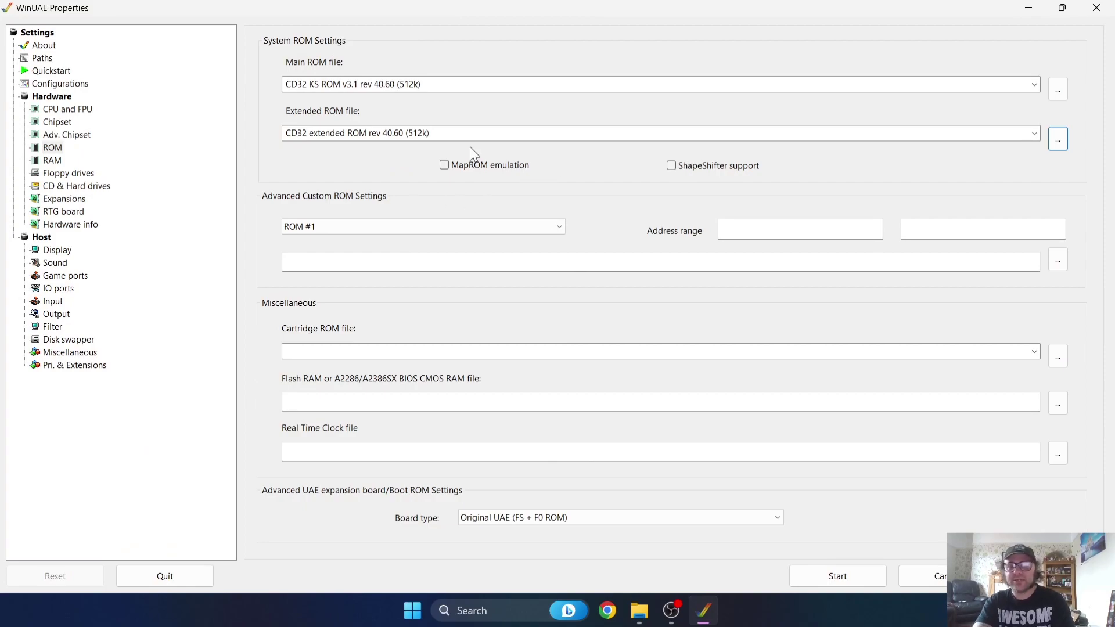
Step: Review the emulated machine's memory settings, particularly the Chip RAM amount
click(56, 163)
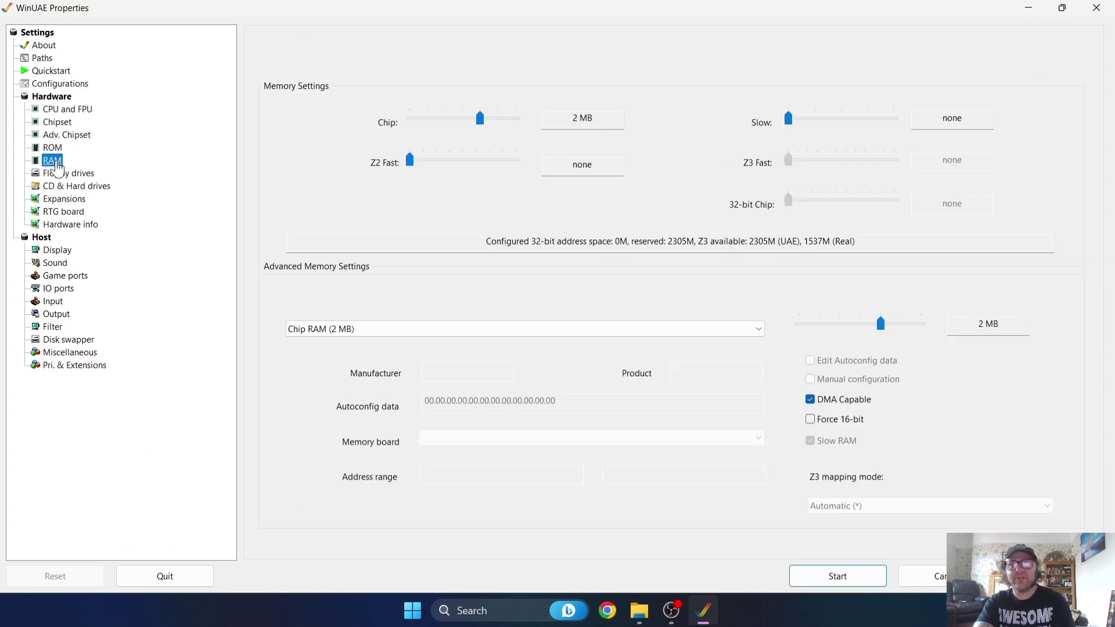
drag(483, 123, 528, 122)
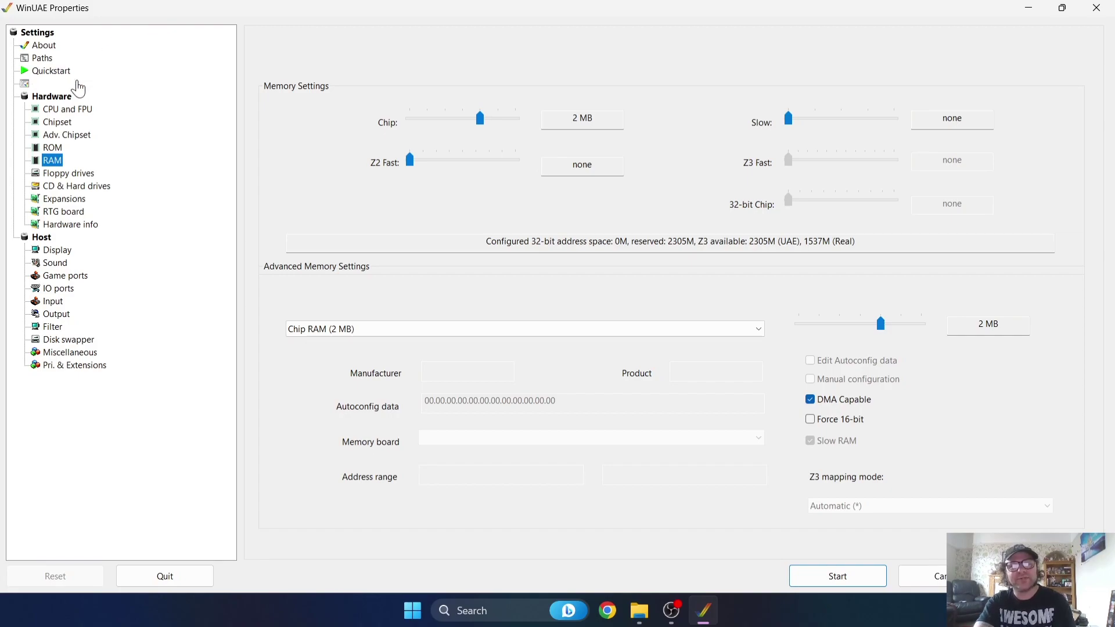
Step: Save the current setup as a configuration named amigacd32 and select it in the list of configurations
click(77, 85)
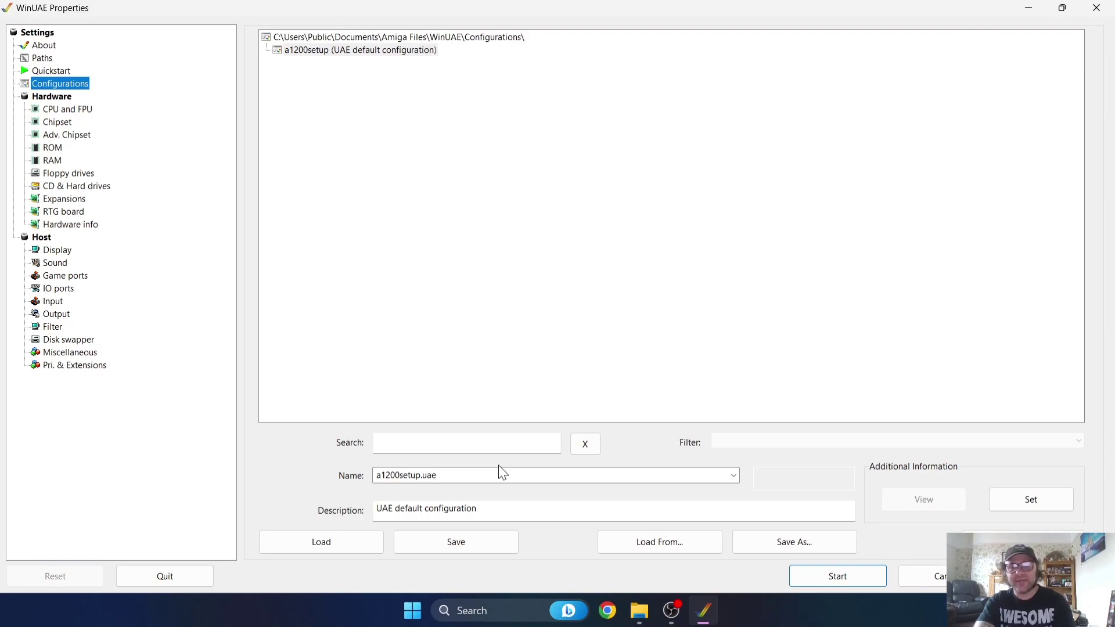
click(473, 475)
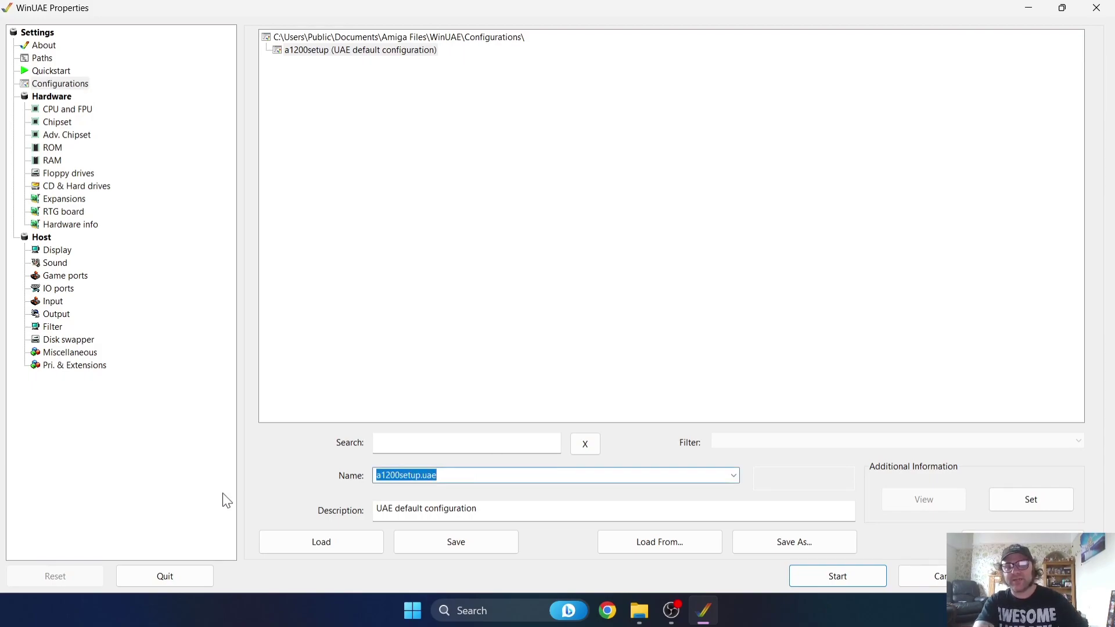
text(amiga)
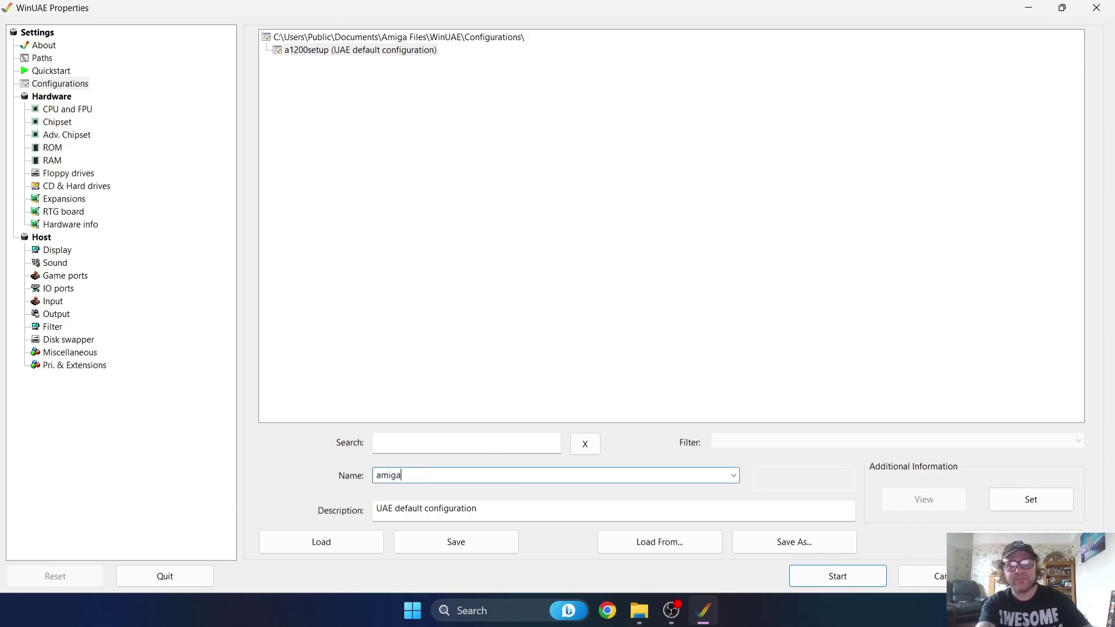
text(cd32)
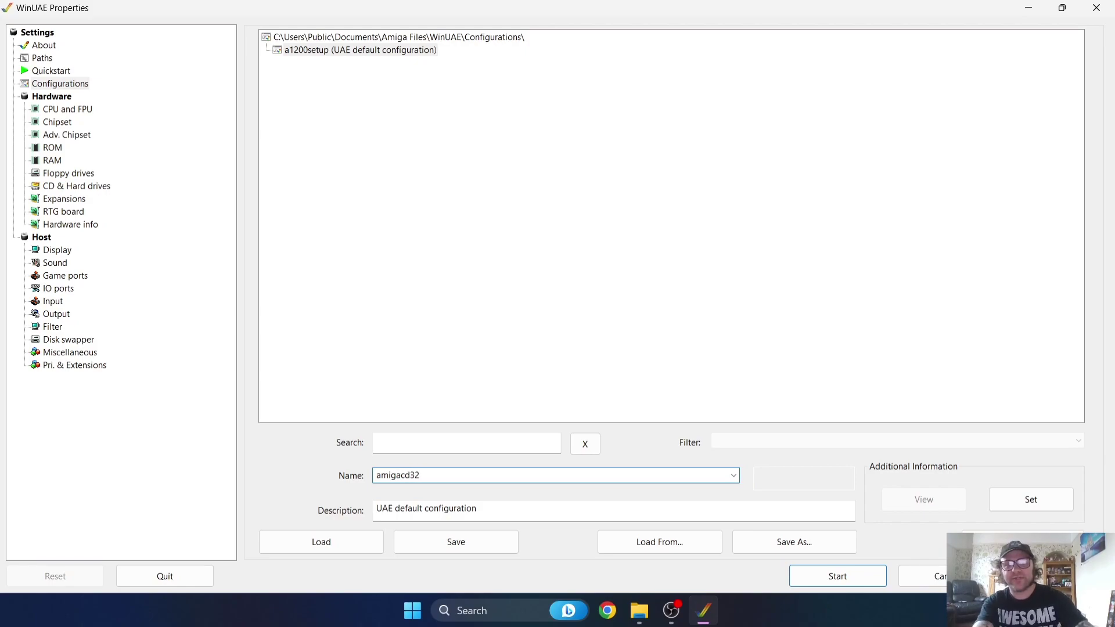
click(454, 542)
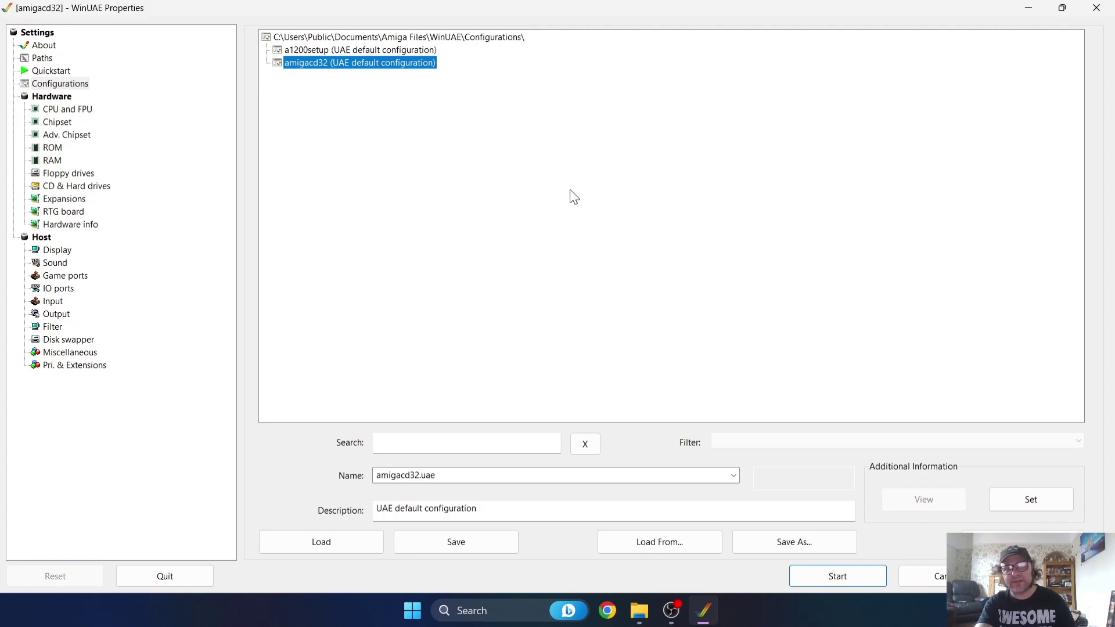
click(61, 84)
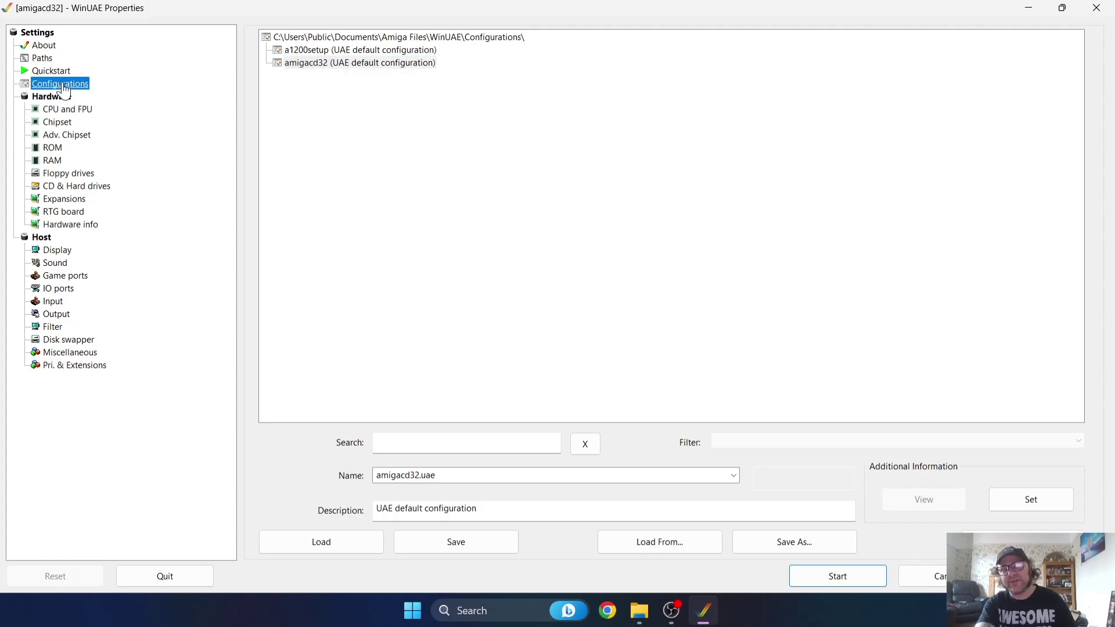
click(323, 68)
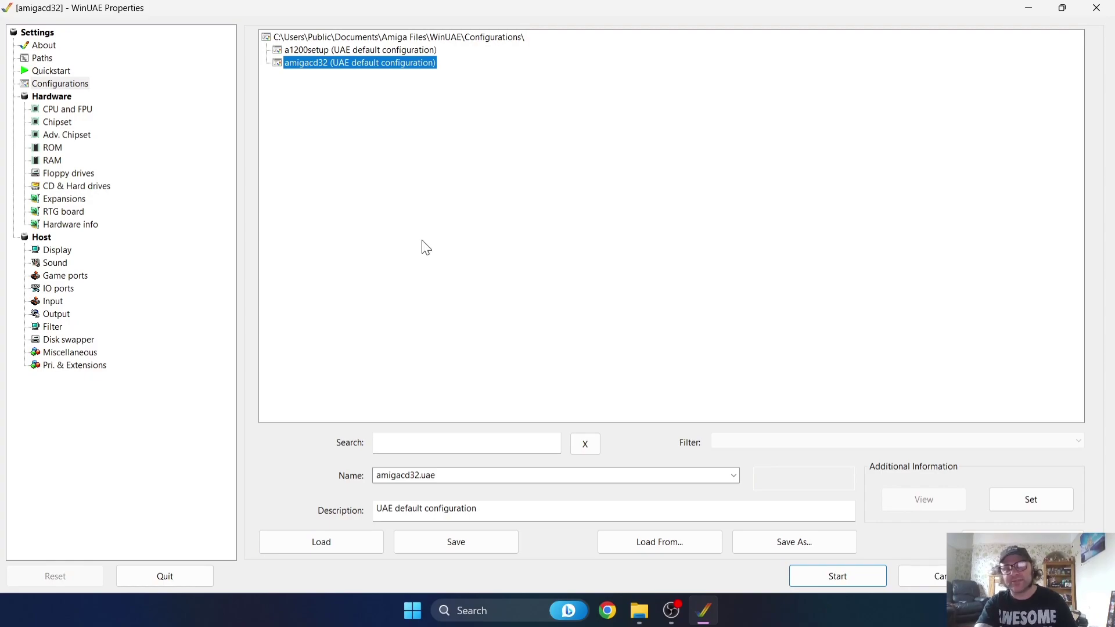
Step: Examine the game files in the Flink folder on the desktop
drag(616, 8, 627, 63)
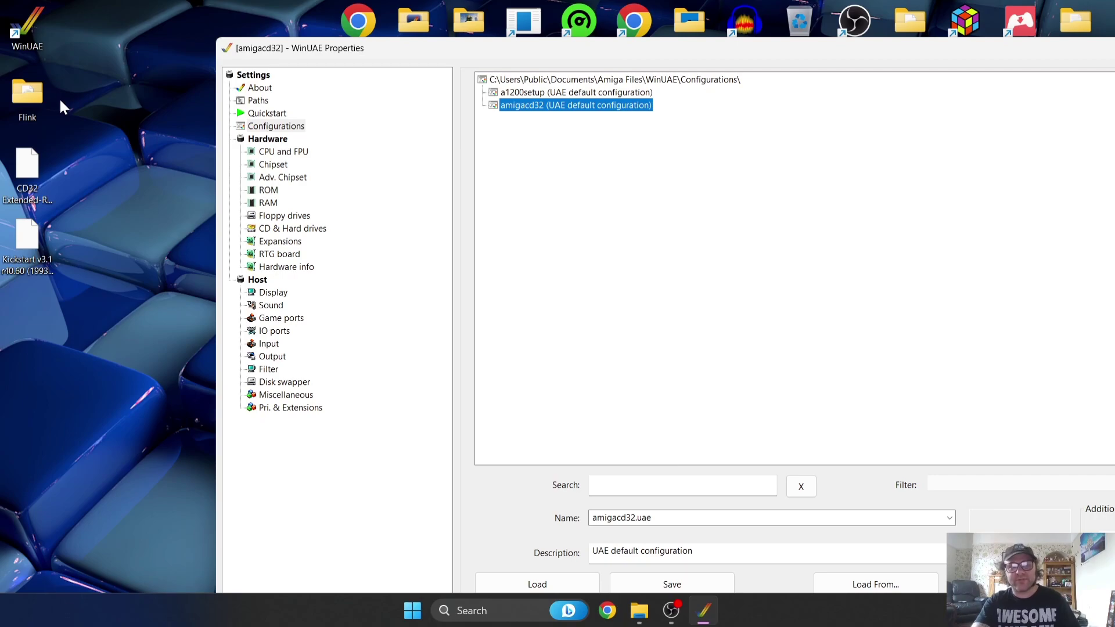
double_click(25, 102)
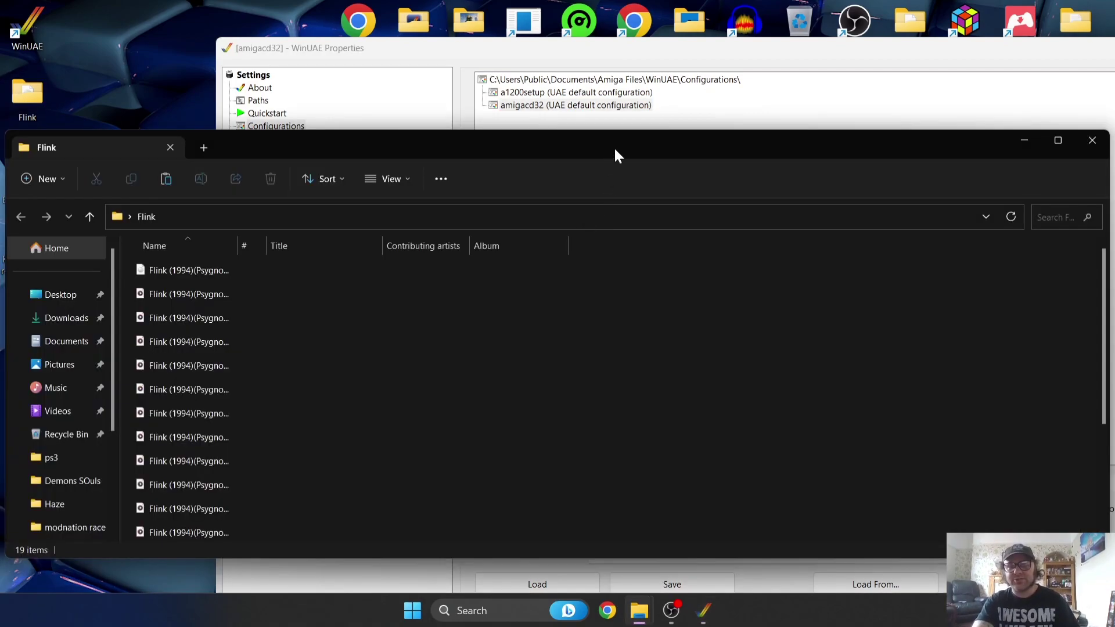
double_click(615, 149)
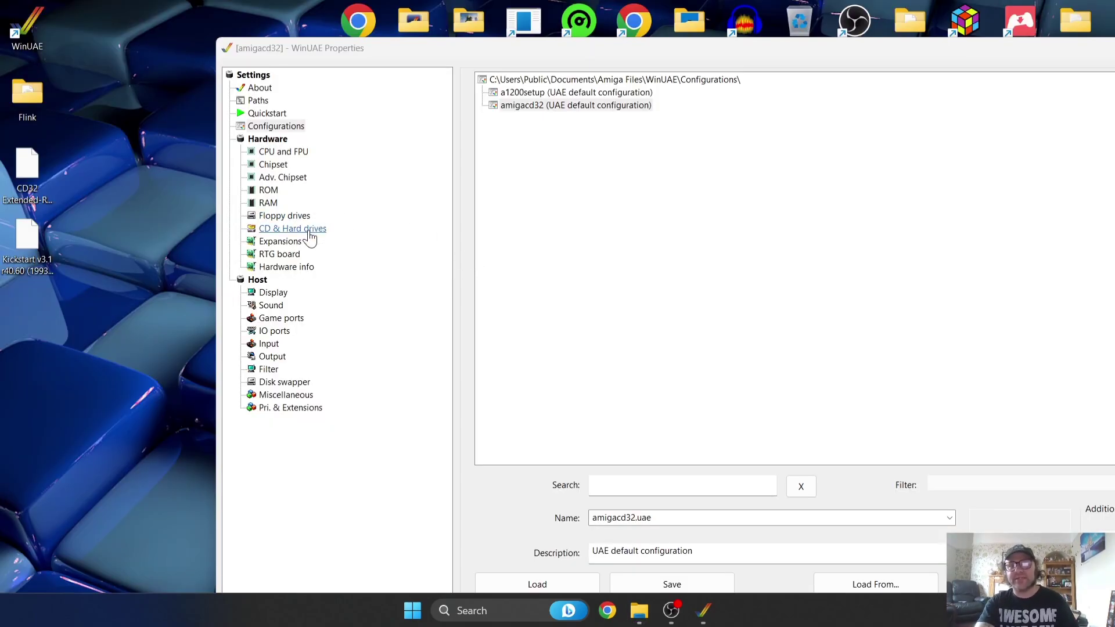
Step: Mount Flink (1994)(Psygnosis)[!].cue from the desktop's Flink folder as the CD image and run the game in the emulator
click(290, 229)
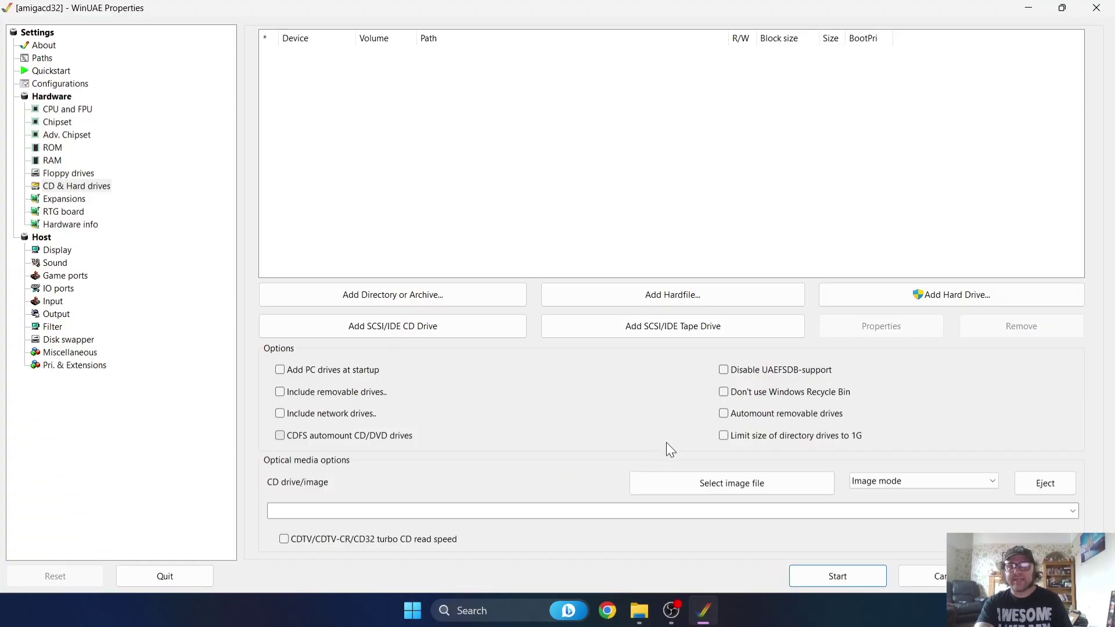
click(741, 487)
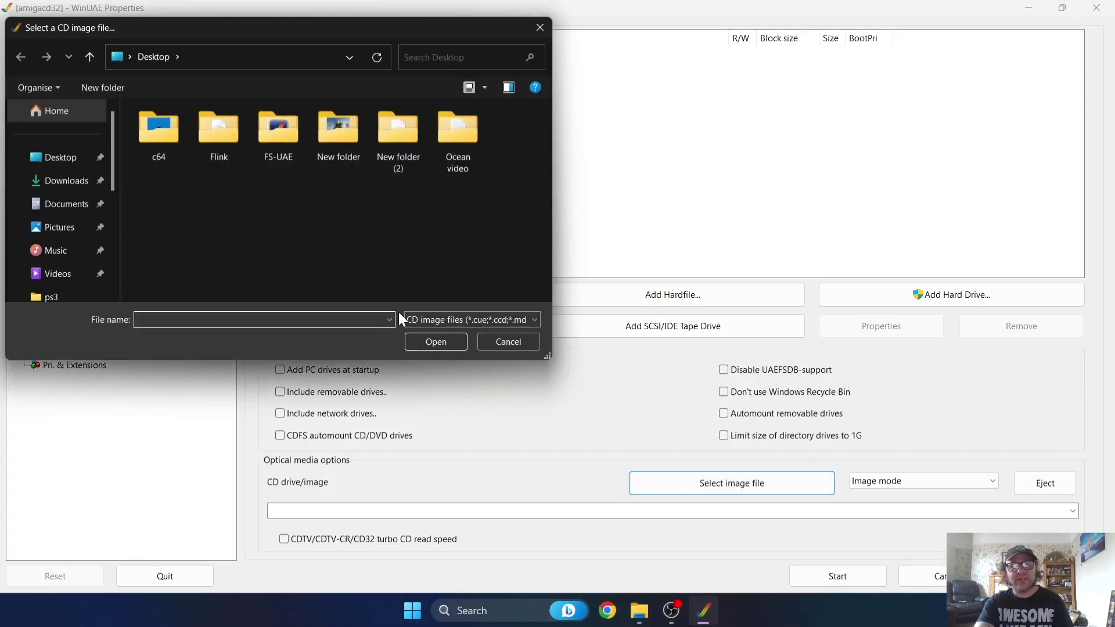
double_click(232, 143)
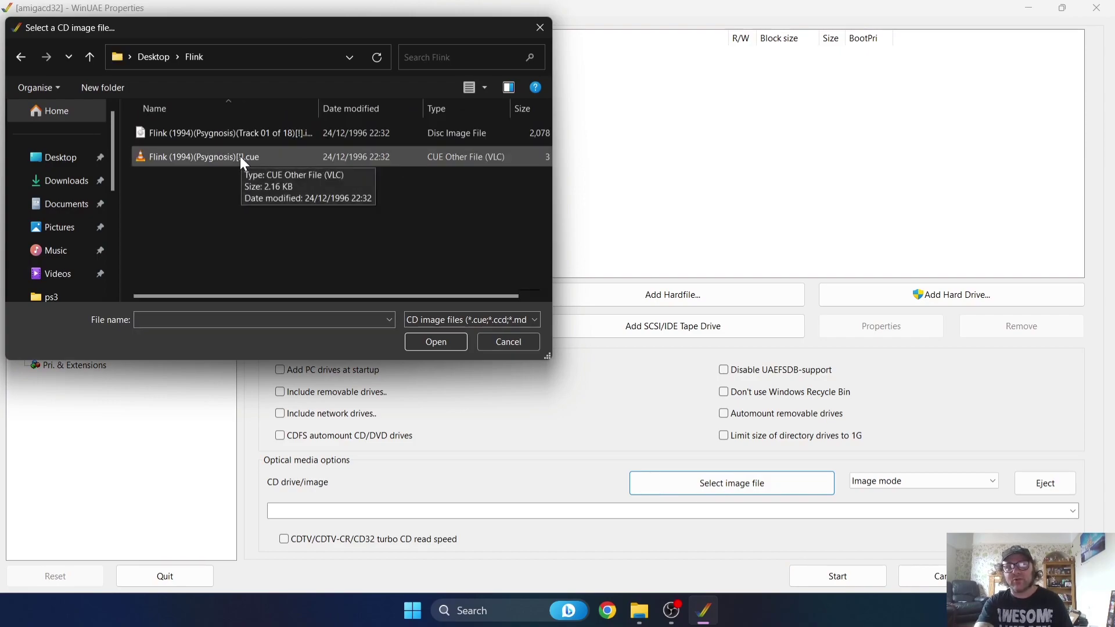
double_click(239, 155)
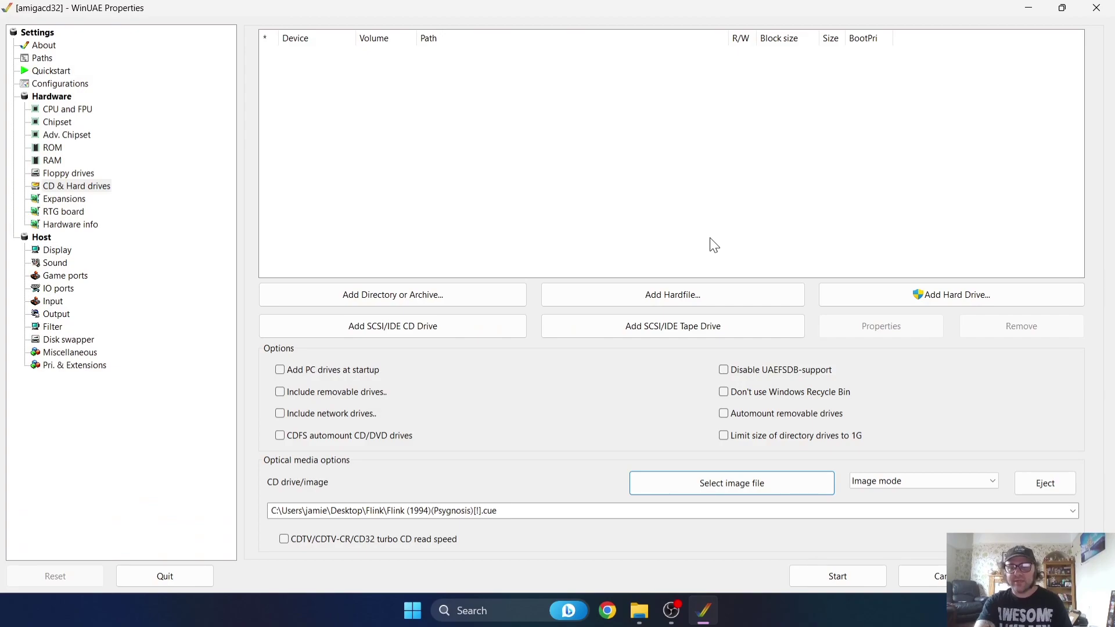
click(848, 574)
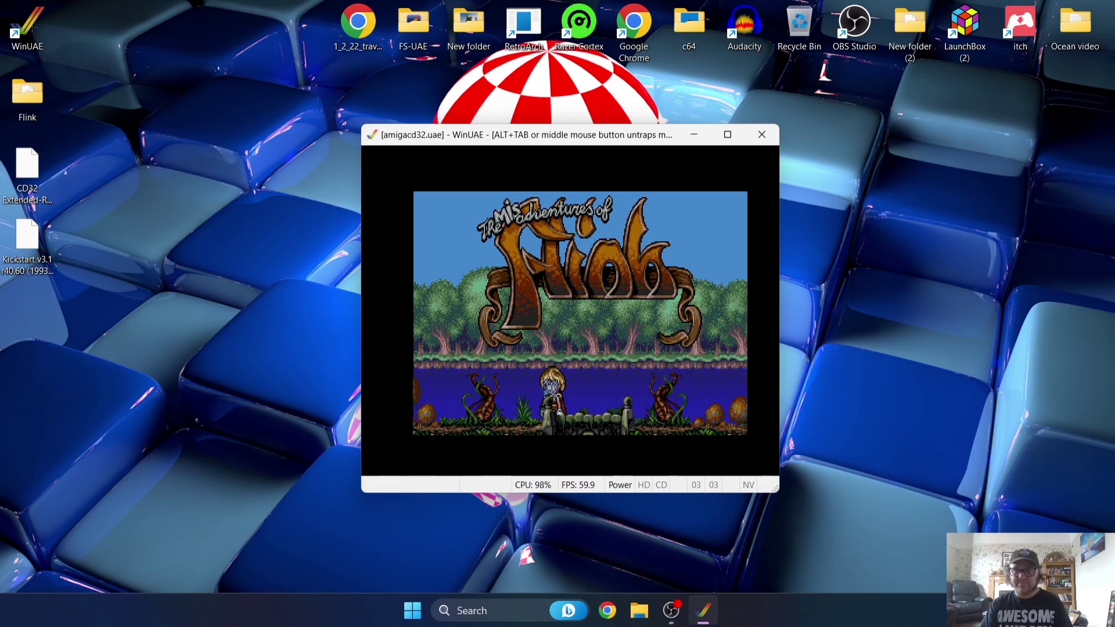
key(Return)
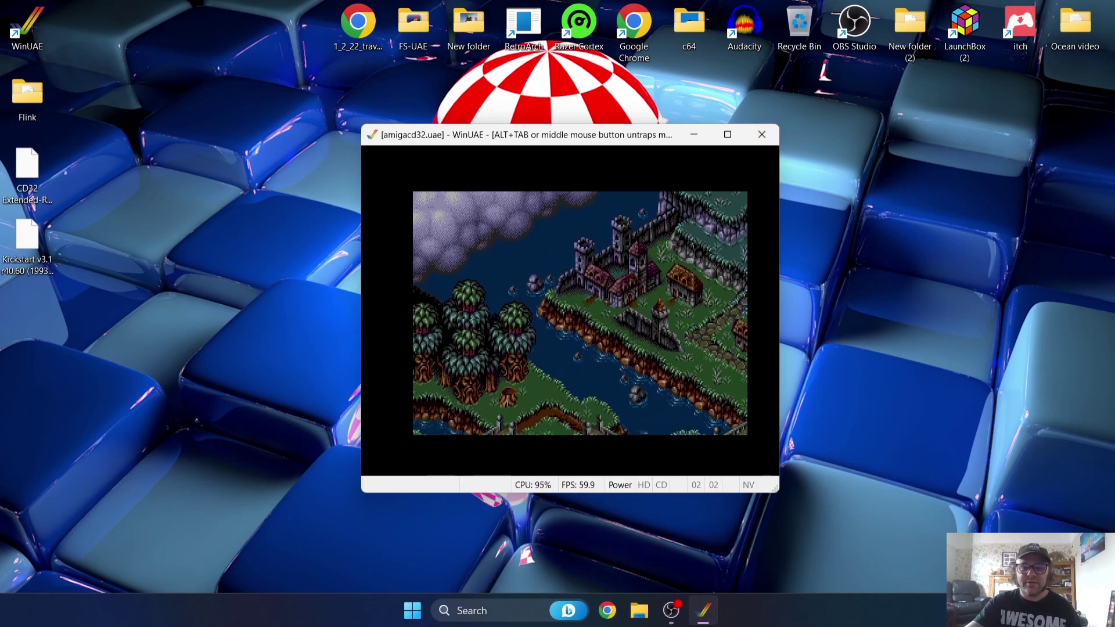
Step: Set the emulator's fullscreen resolution to 1920x1080 and its native display mode to Fullscreen
key(F12)
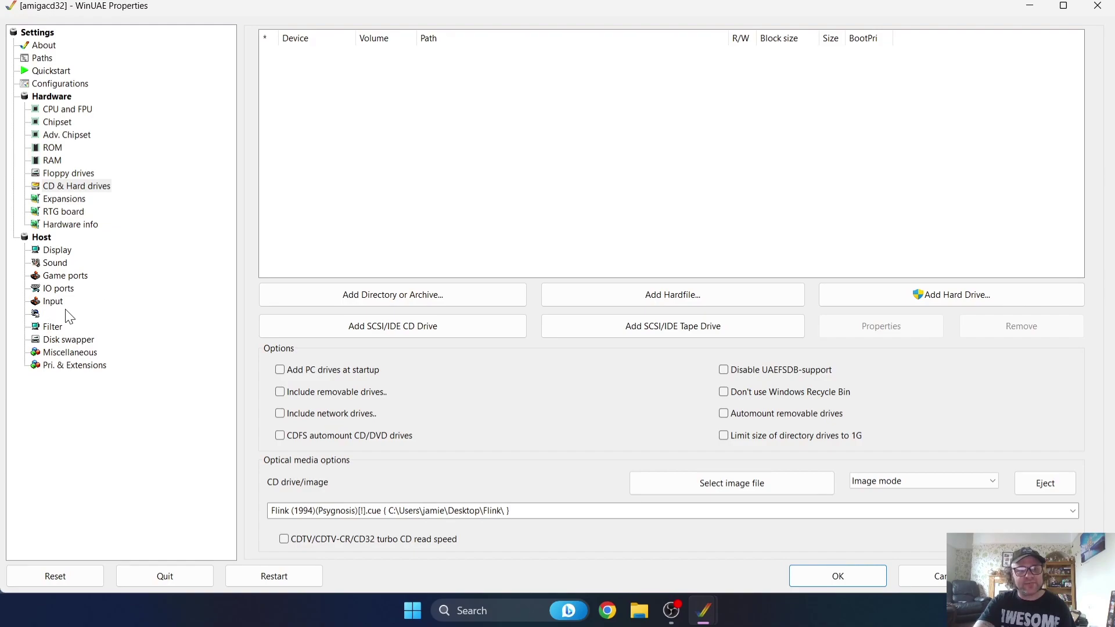
click(57, 314)
click(57, 250)
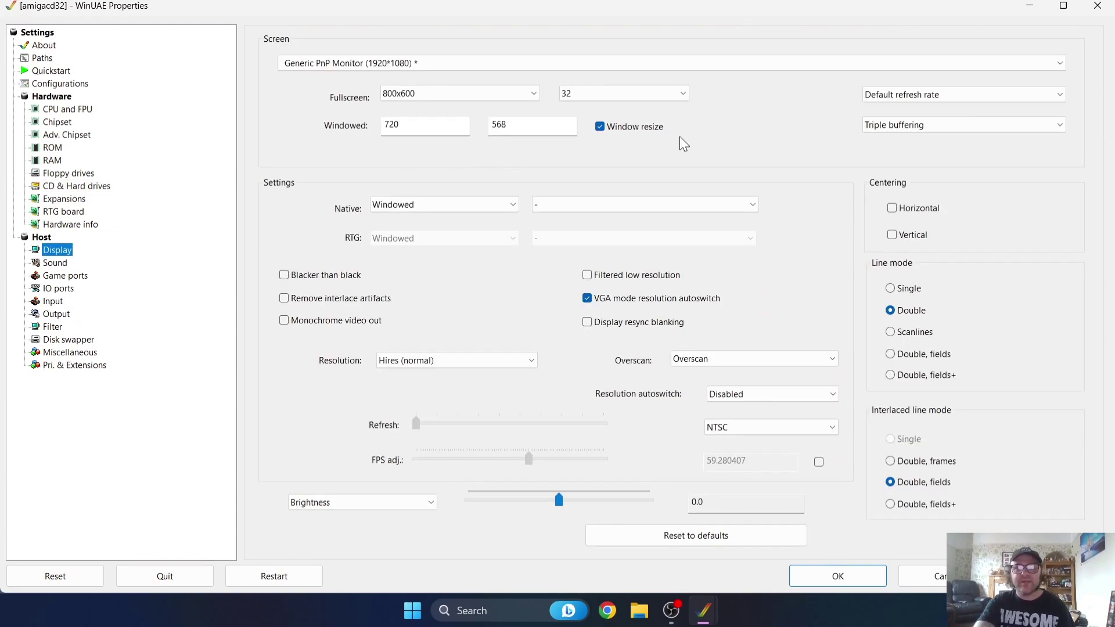
click(495, 94)
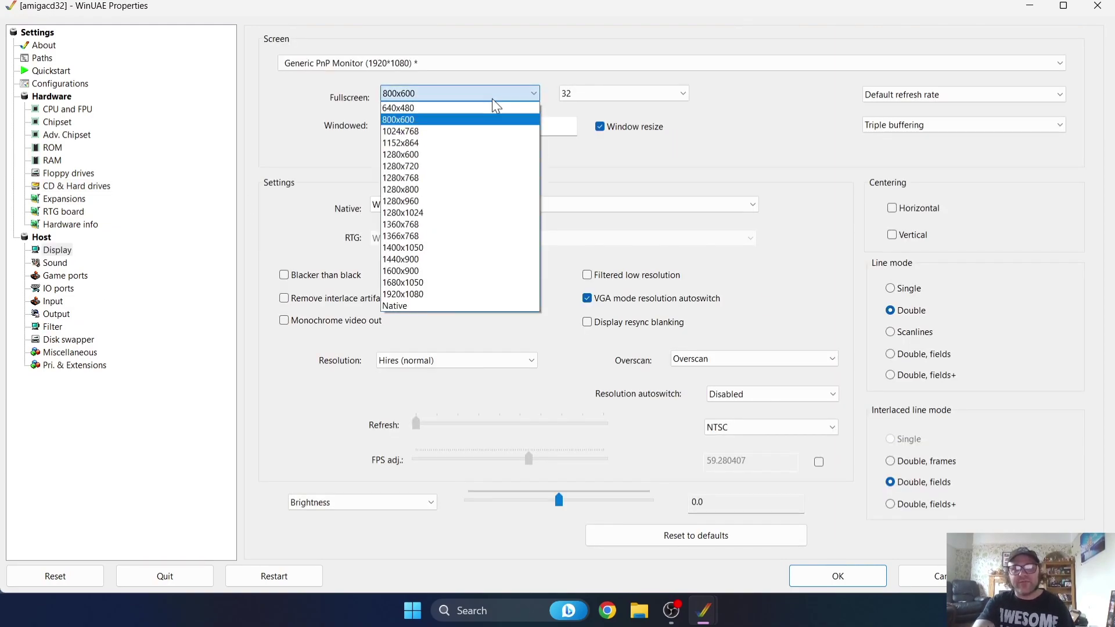
click(486, 295)
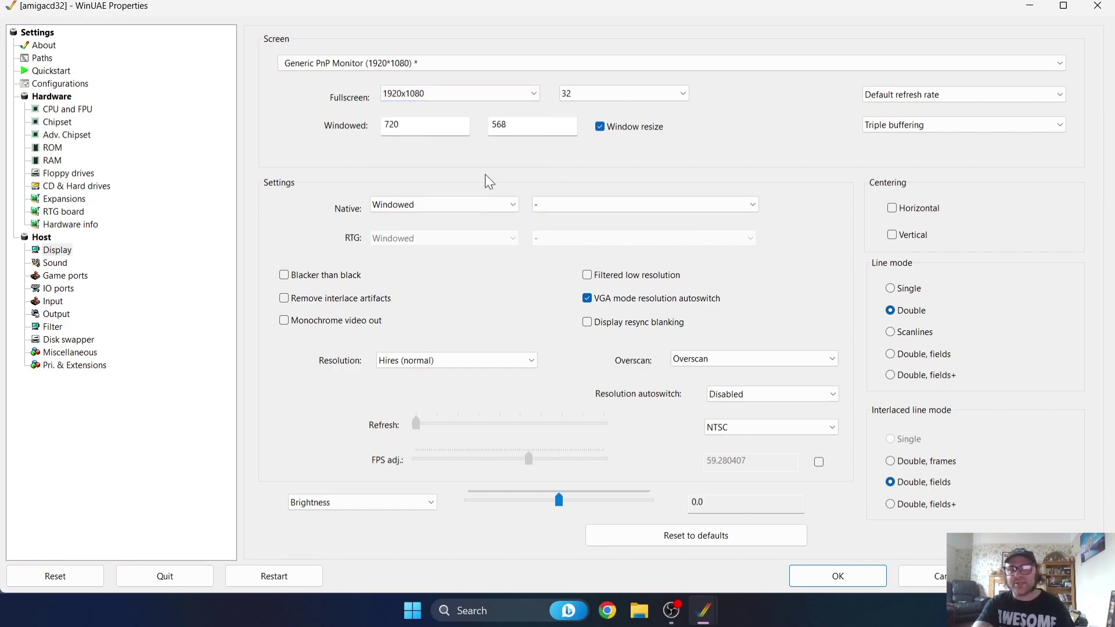
click(493, 206)
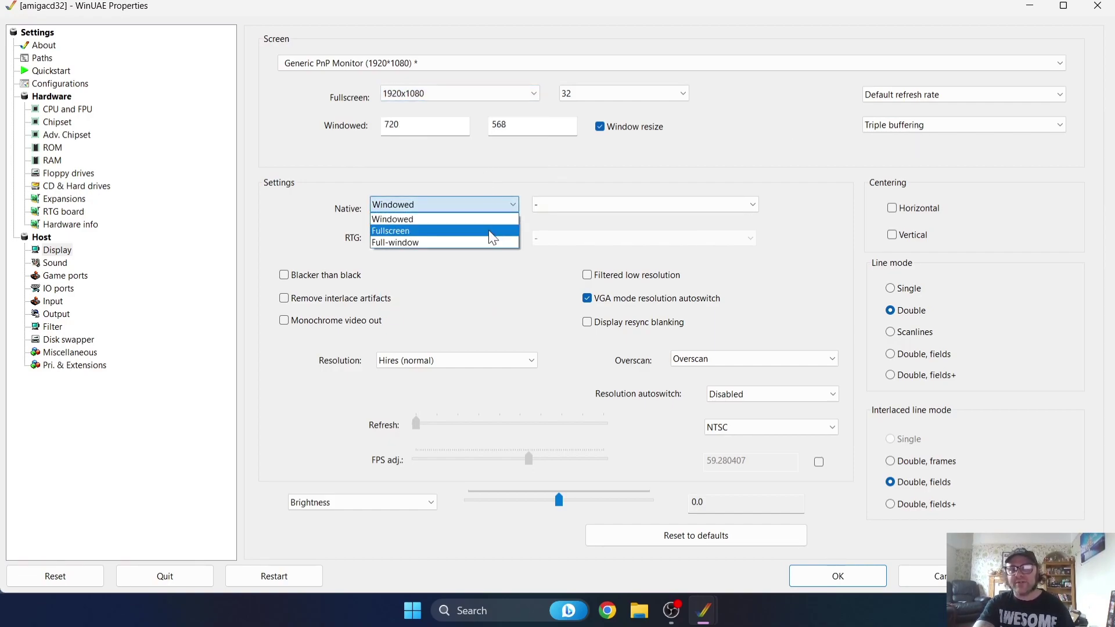
click(489, 231)
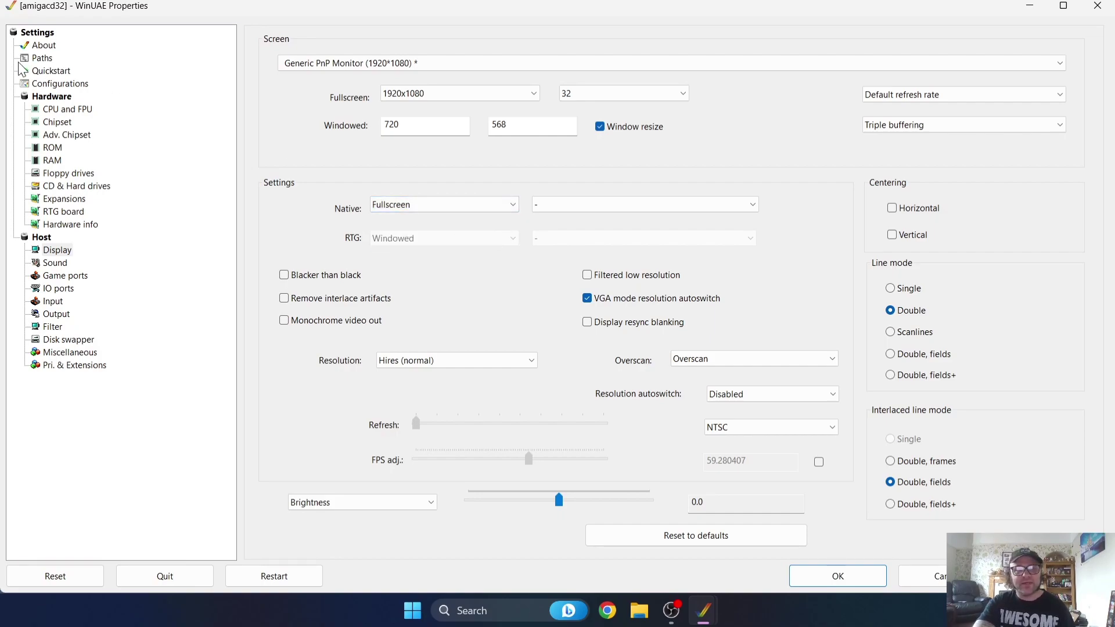
Step: Save the changed display settings to the existing amigacd32 configuration
click(63, 87)
click(381, 66)
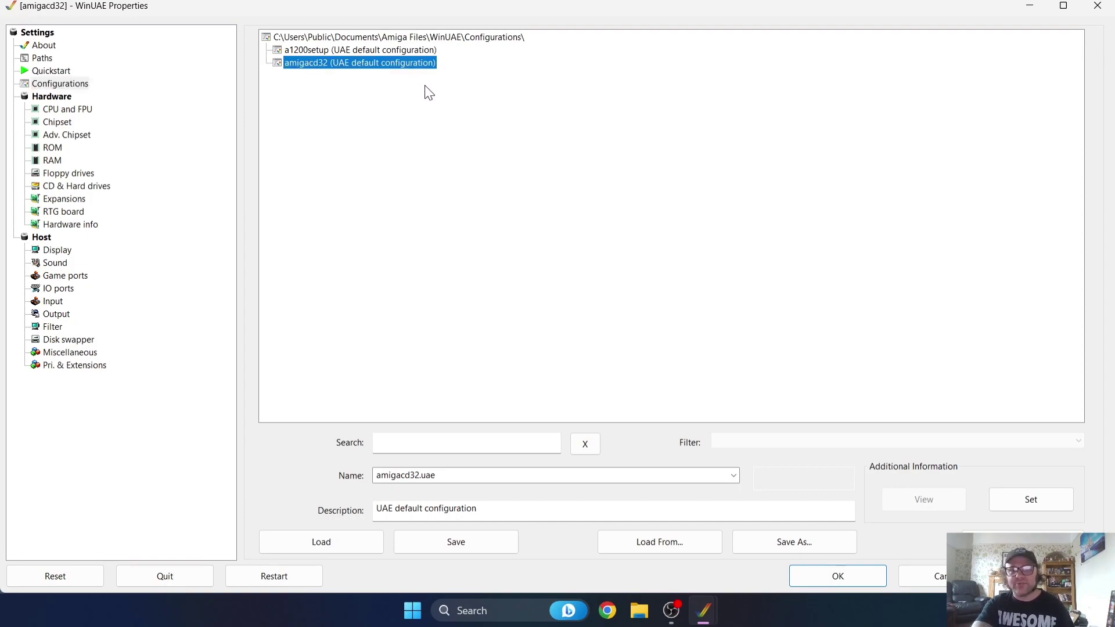
click(465, 542)
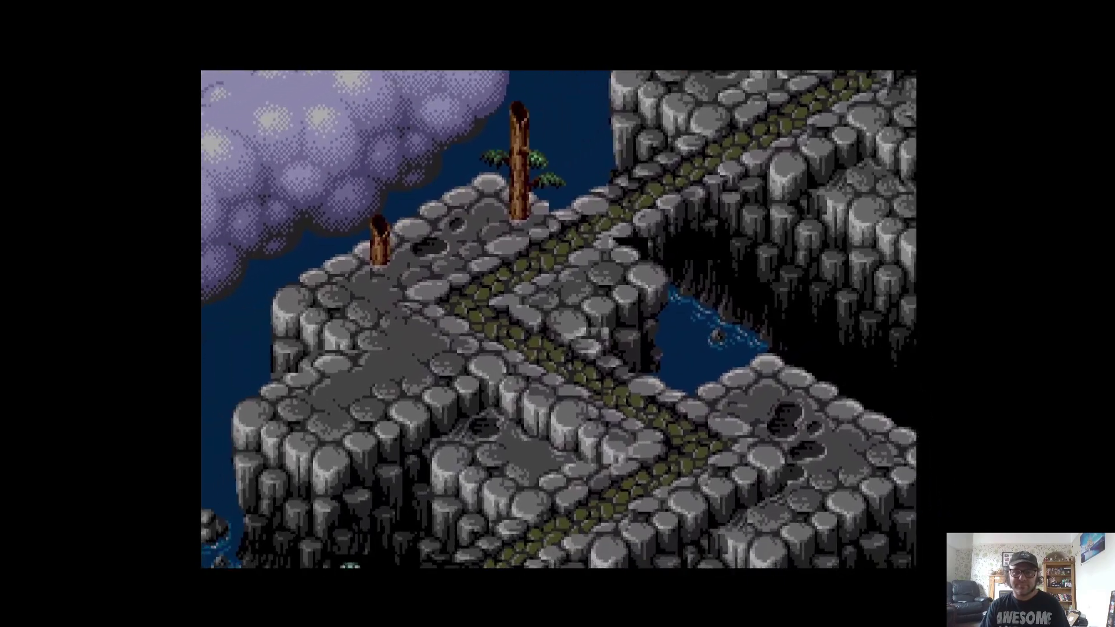
key(Right)
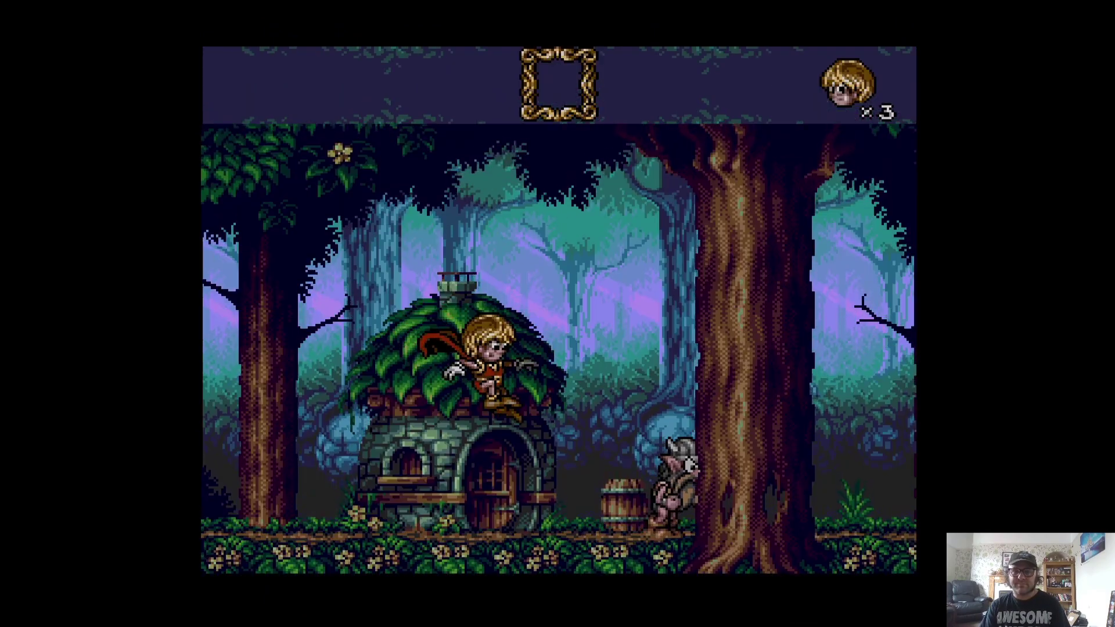
key(Left)
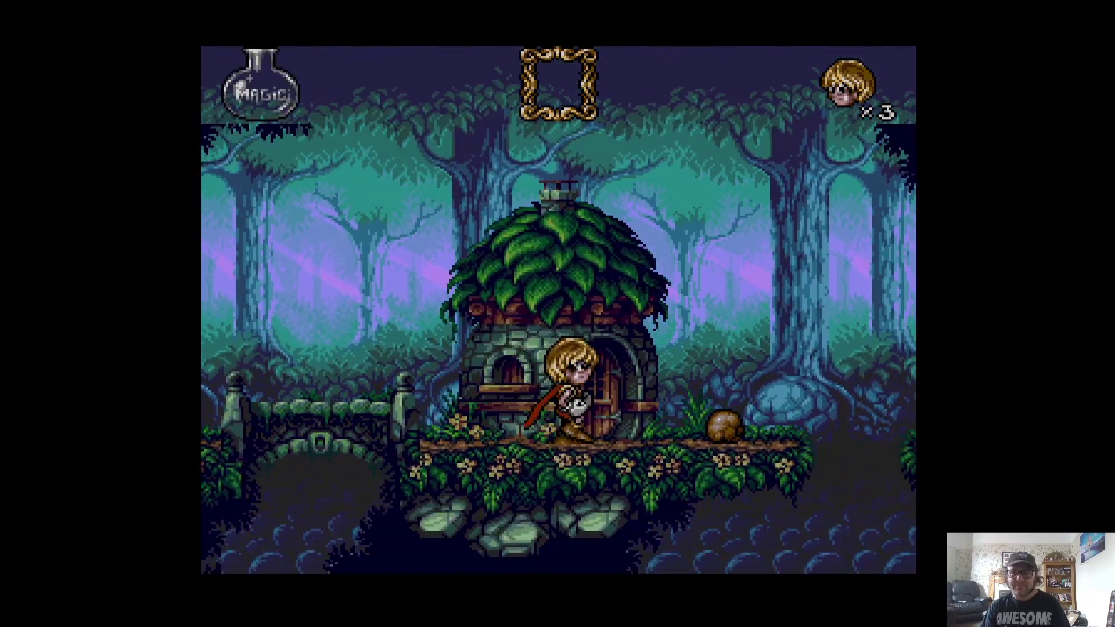
key(Right)
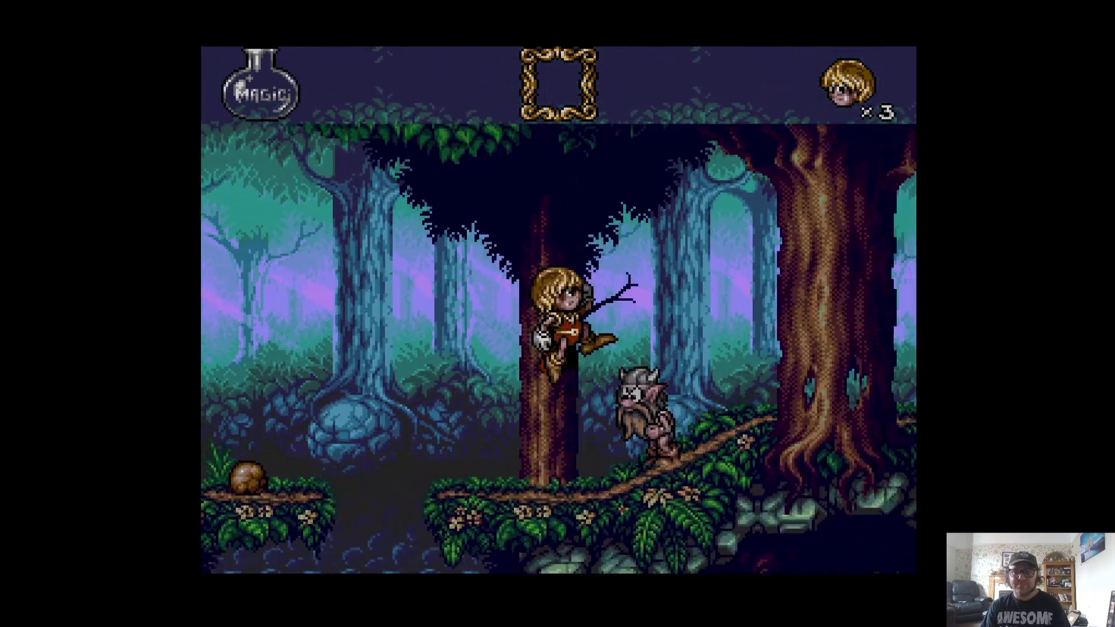
key(Right)
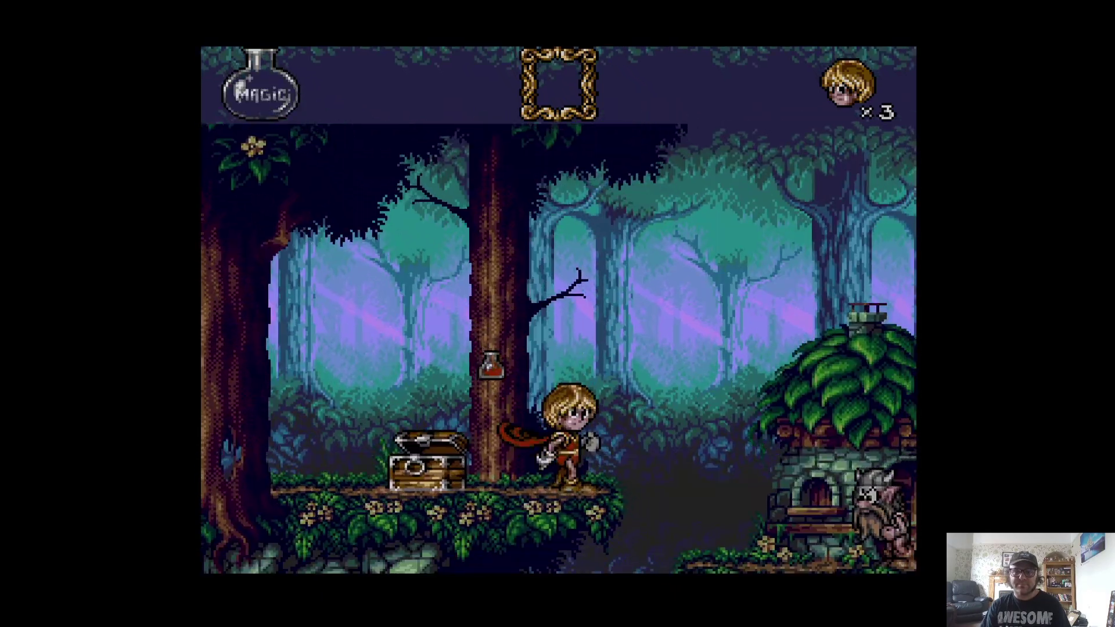
key(Right)
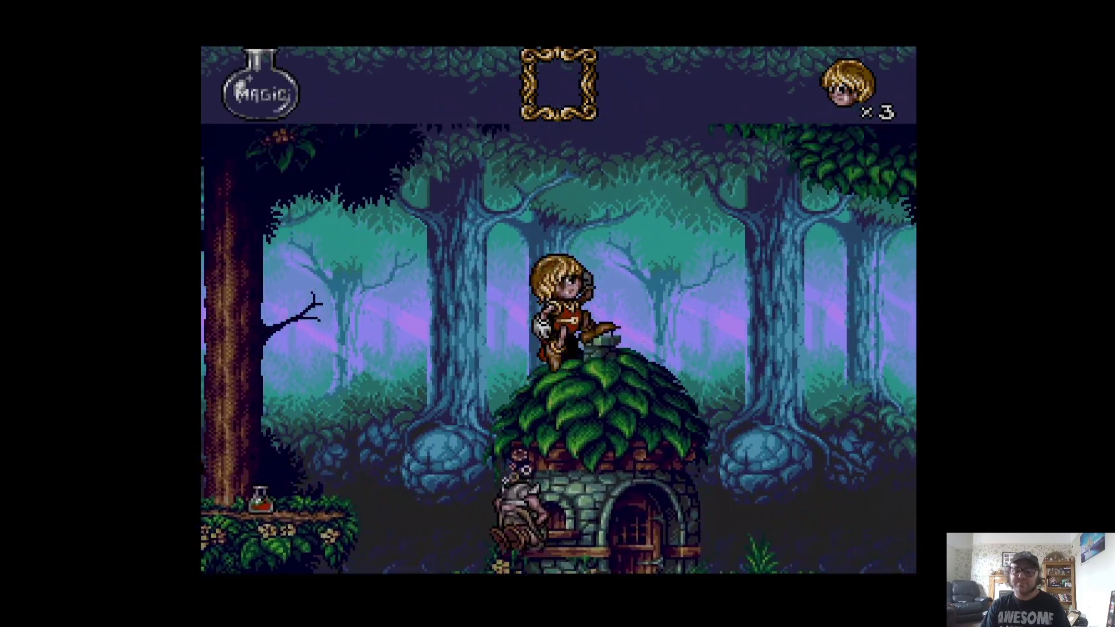
key(Right)
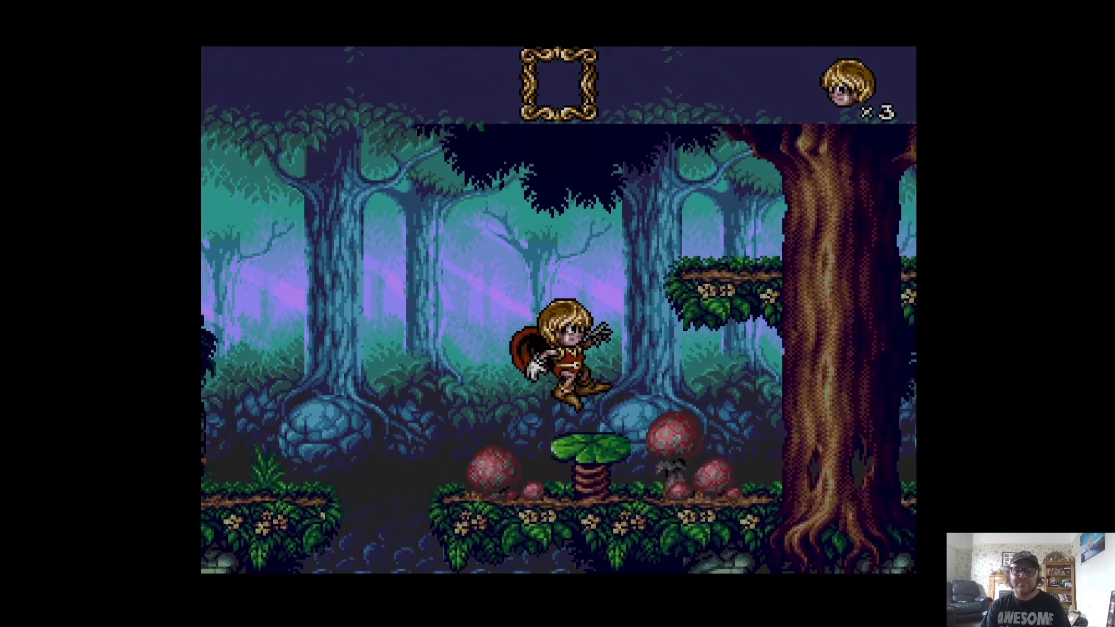
key(Right)
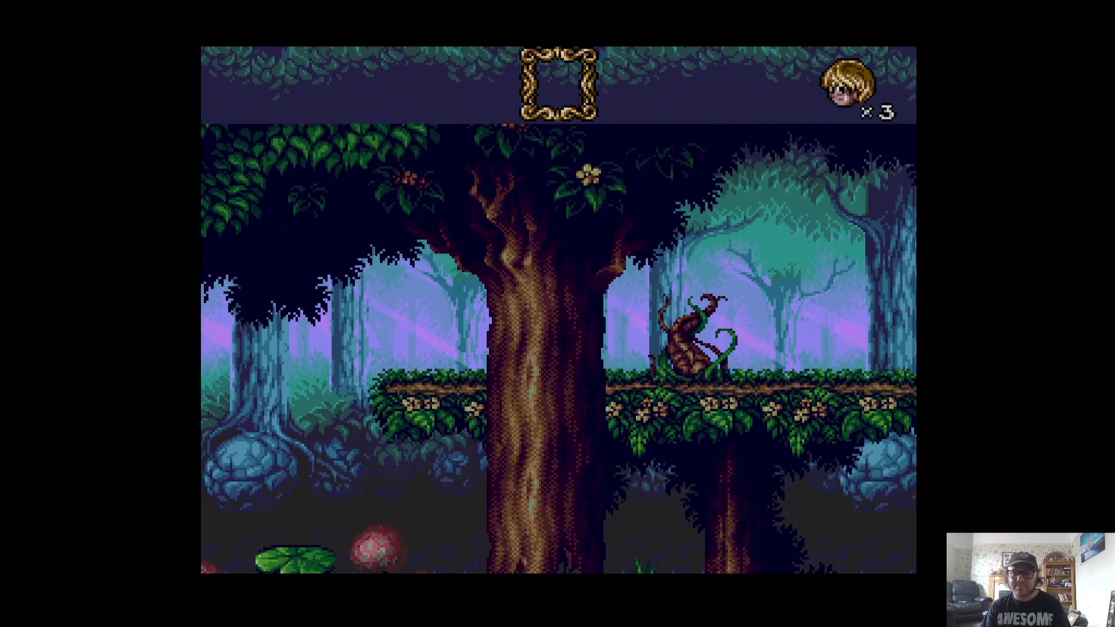
key(Right)
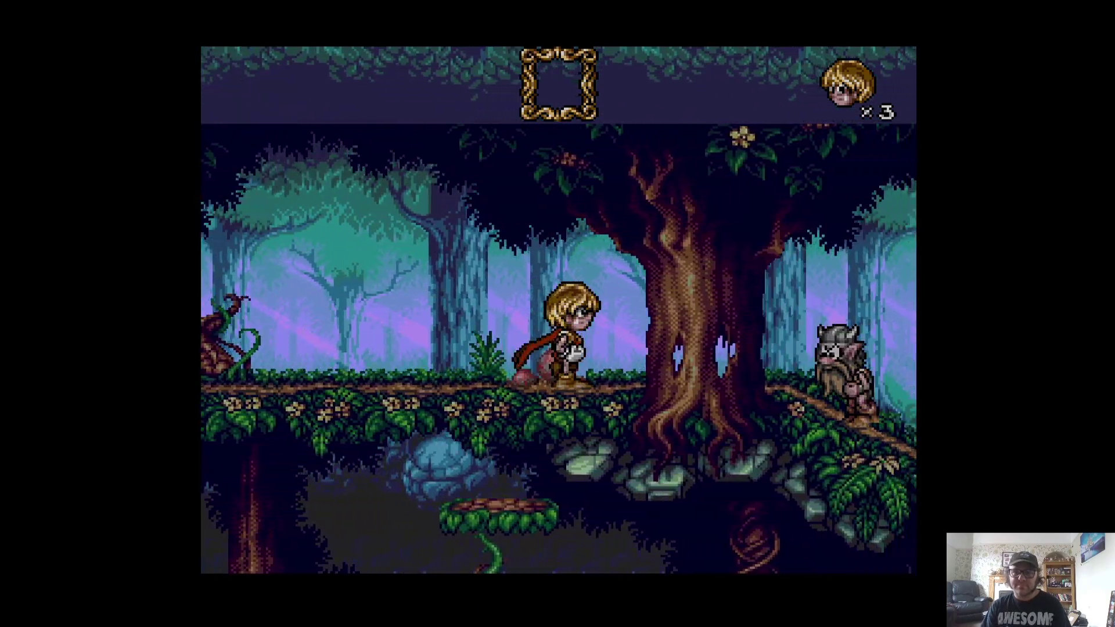
key(Right)
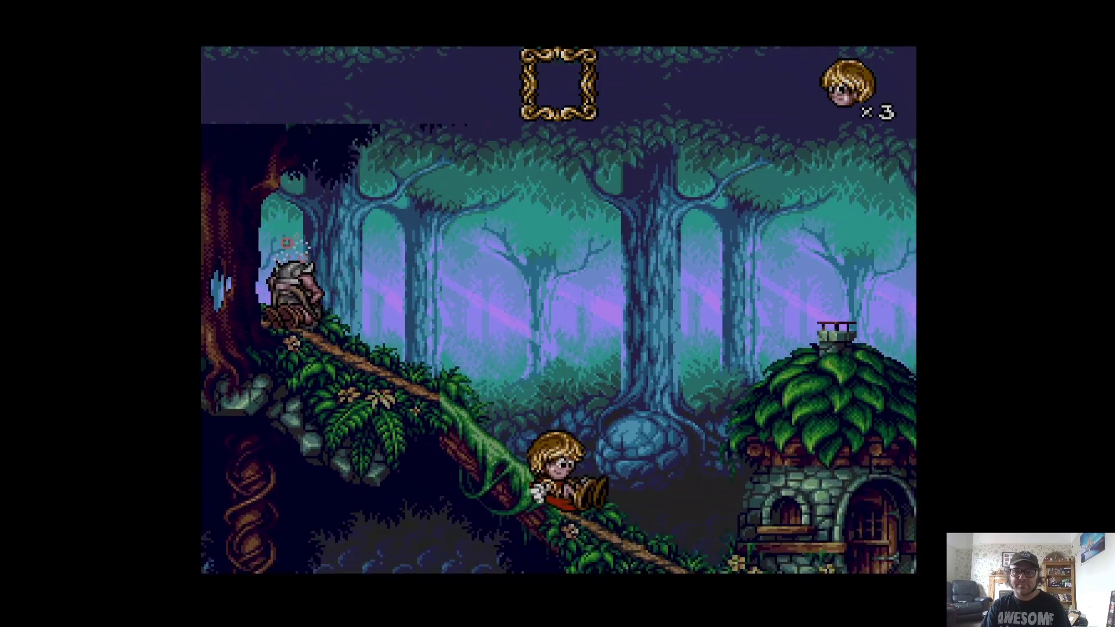
key(Right)
Step: Return from the running game to the emulator settings and move the settings window toward the middle of the desktop
key(F12)
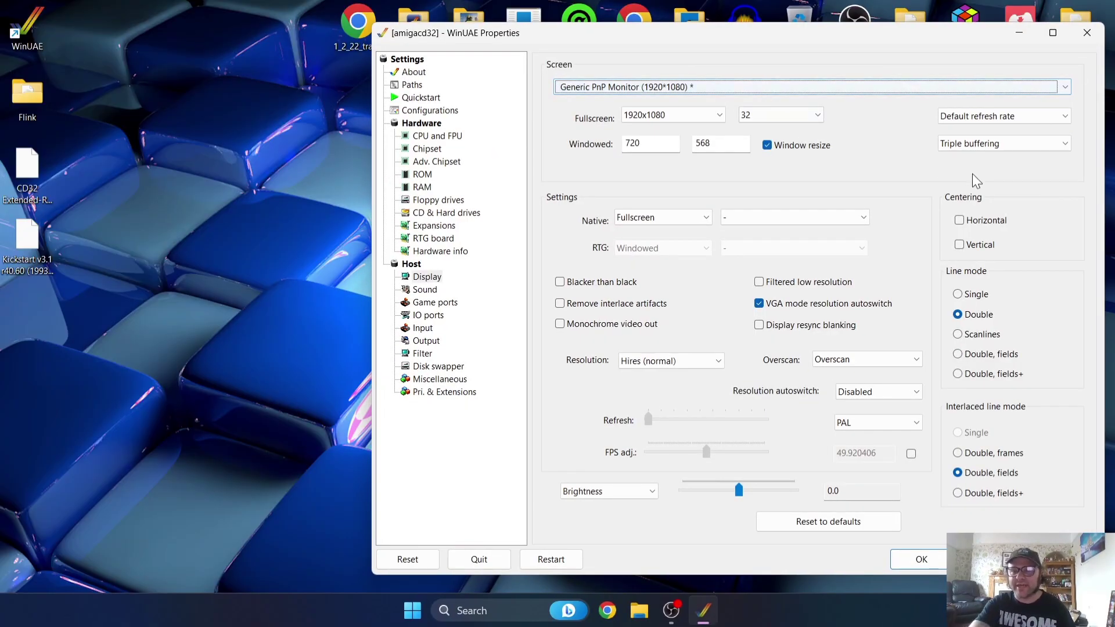
drag(812, 33, 585, 33)
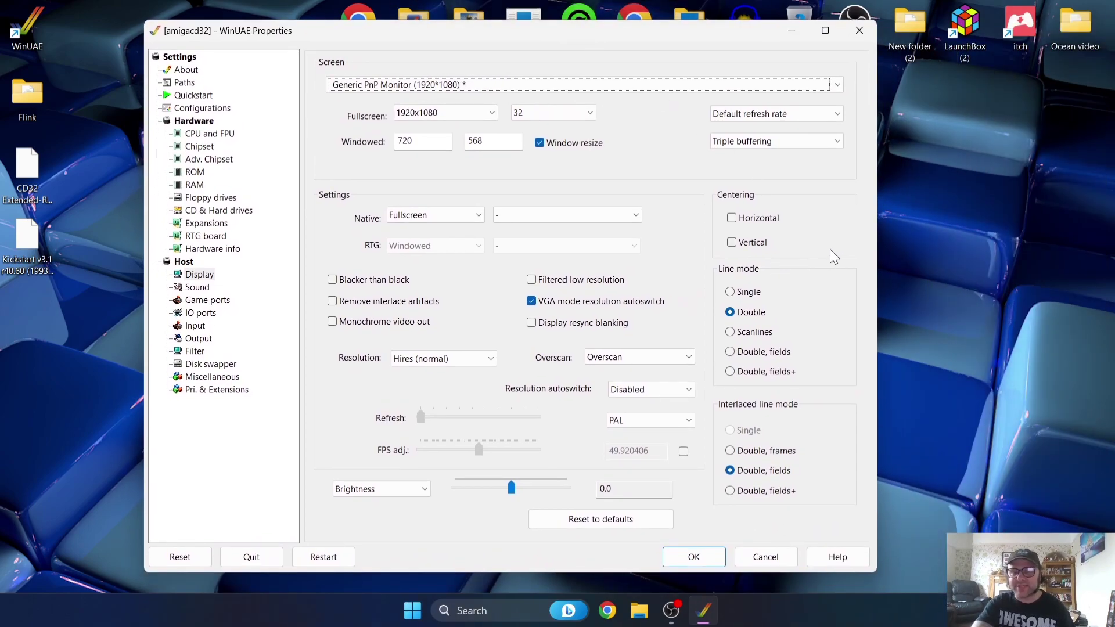
Step: Set the display's line mode to Scanlines with Hires (normal) resolution, and resume the game to try the effect while moving the character right
click(731, 337)
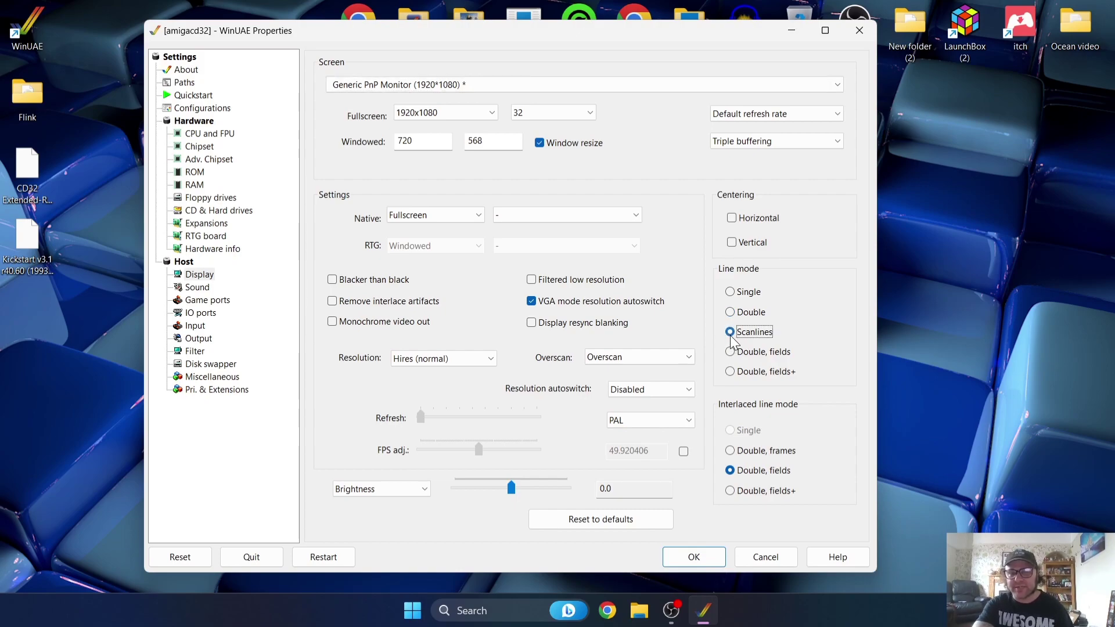
click(445, 358)
click(448, 381)
click(684, 553)
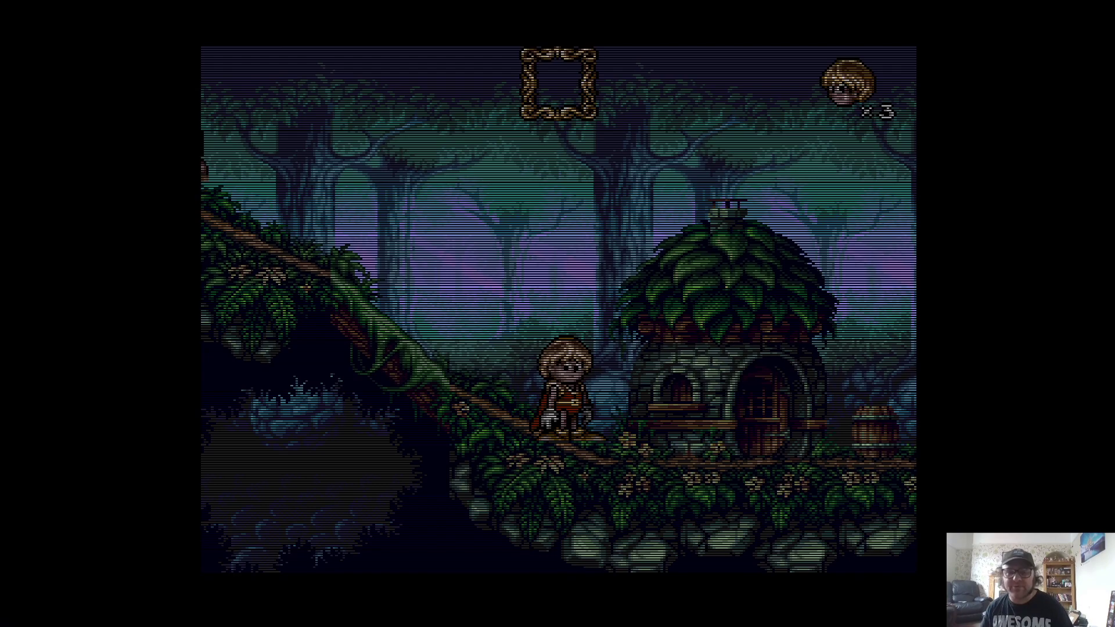
key(Right)
key(Right)
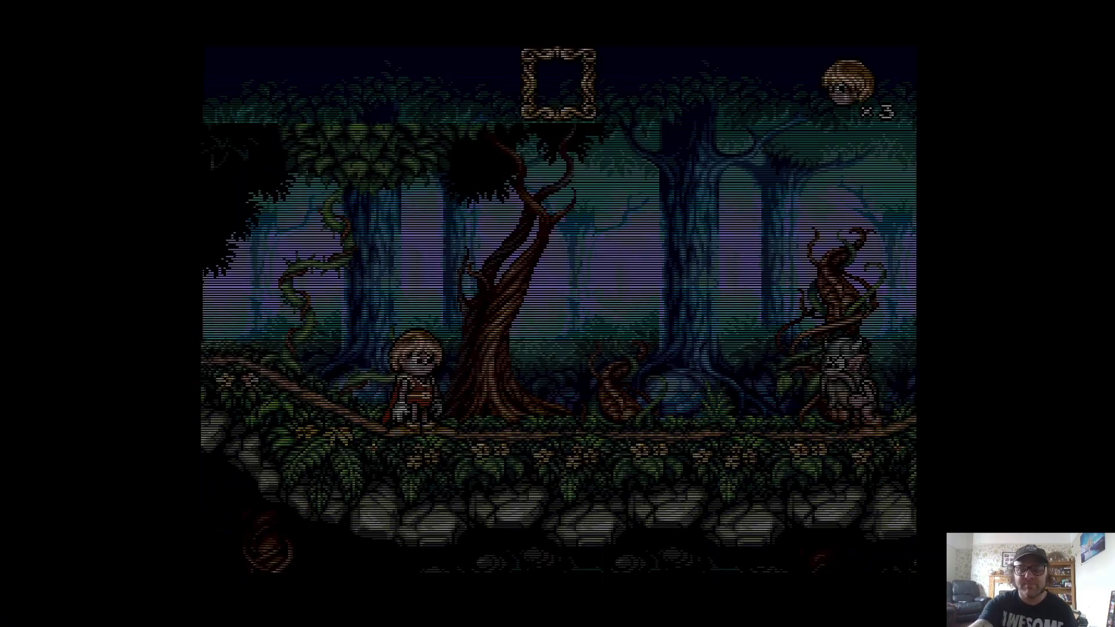
Step: Reopen the emulator settings, set the native display's sync option to Standard VSync, and resume the game to test scrolling by running right
key(F12)
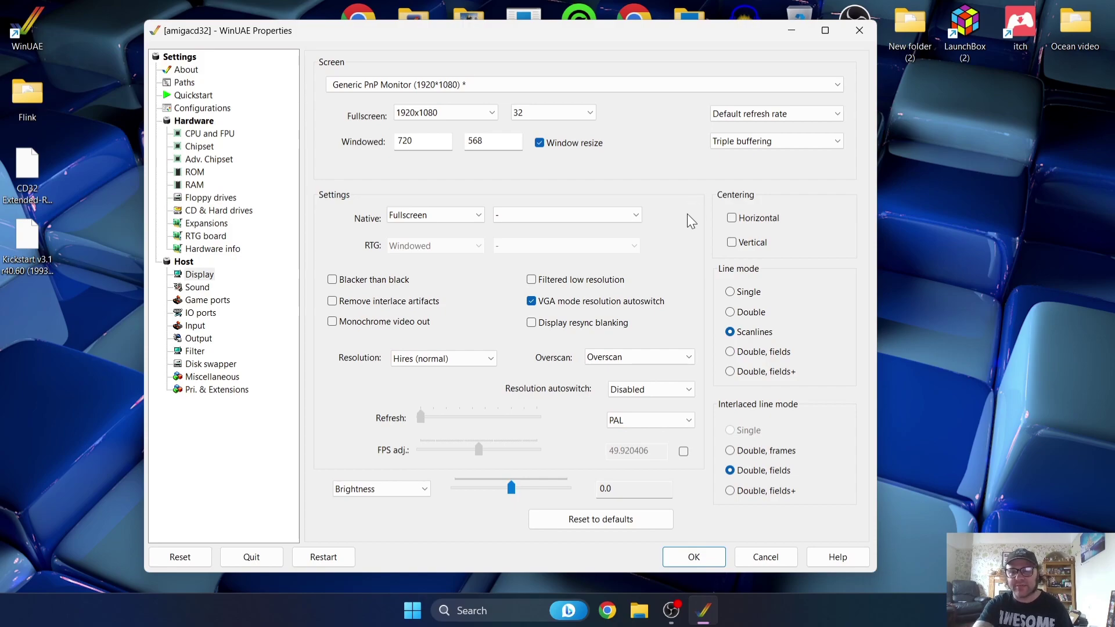
click(575, 215)
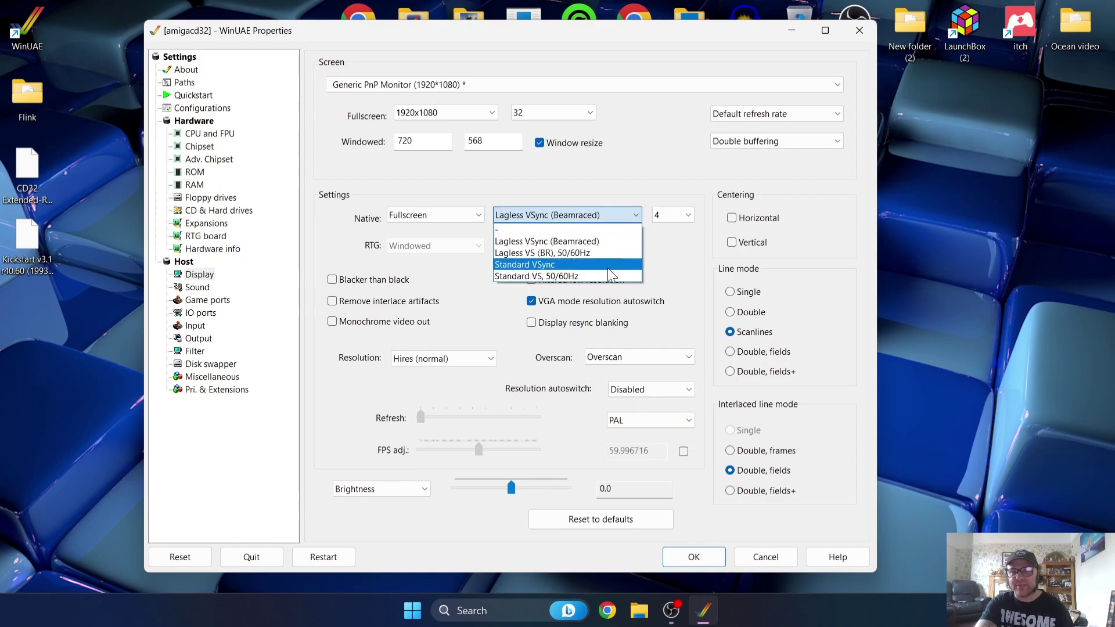
click(609, 266)
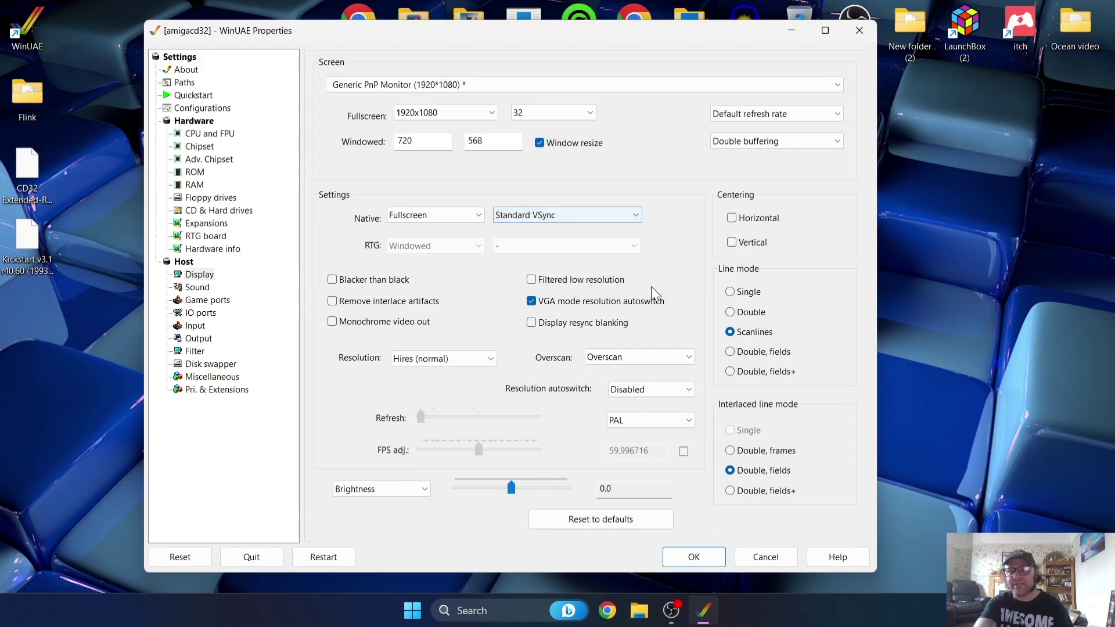
click(697, 559)
key(Right)
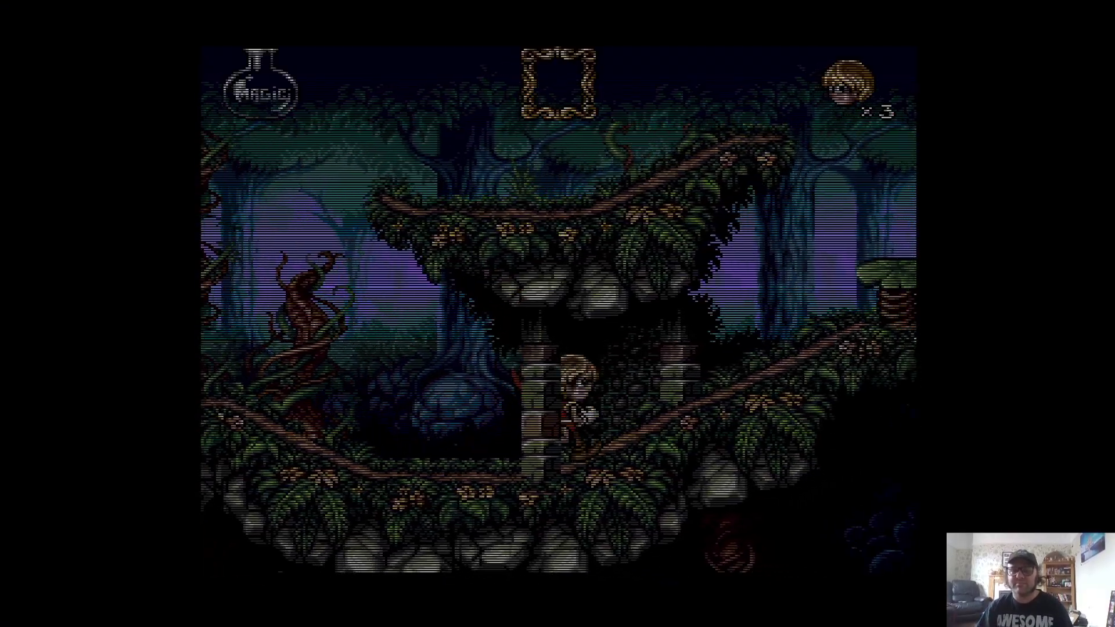
key(Right)
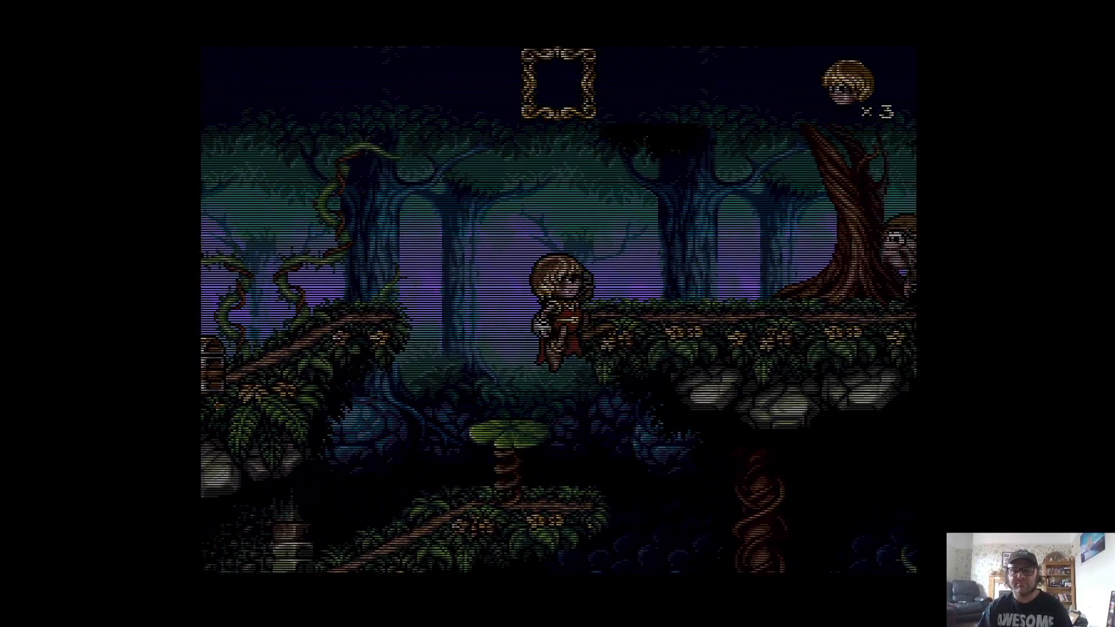
key(Right)
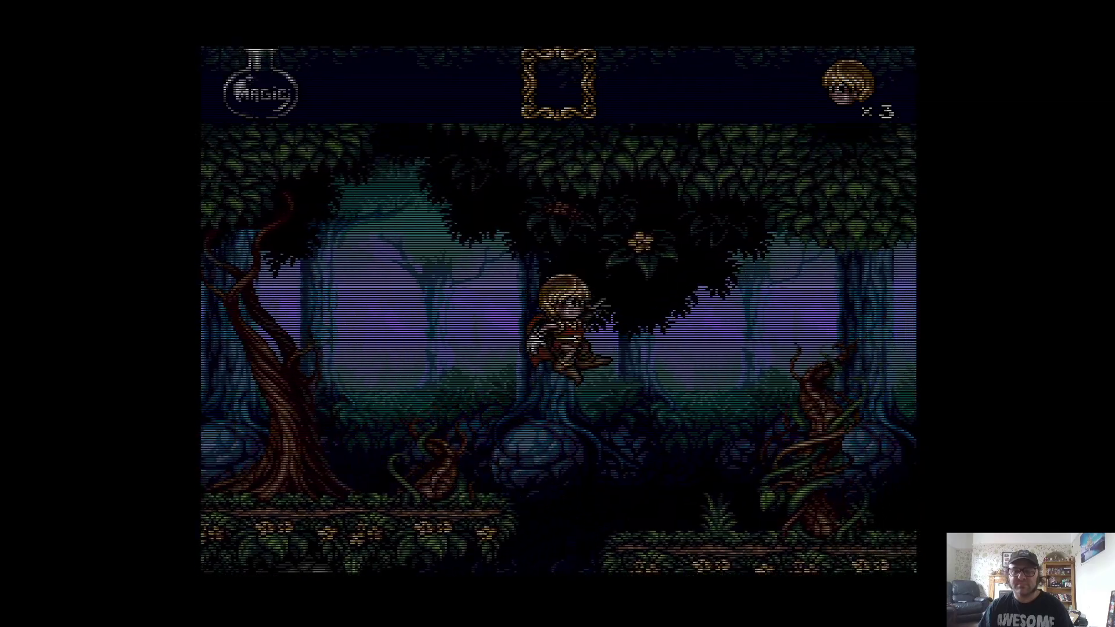
Step: Return to the emulator's display settings, change the line mode to Single, and resume the game
key(F12)
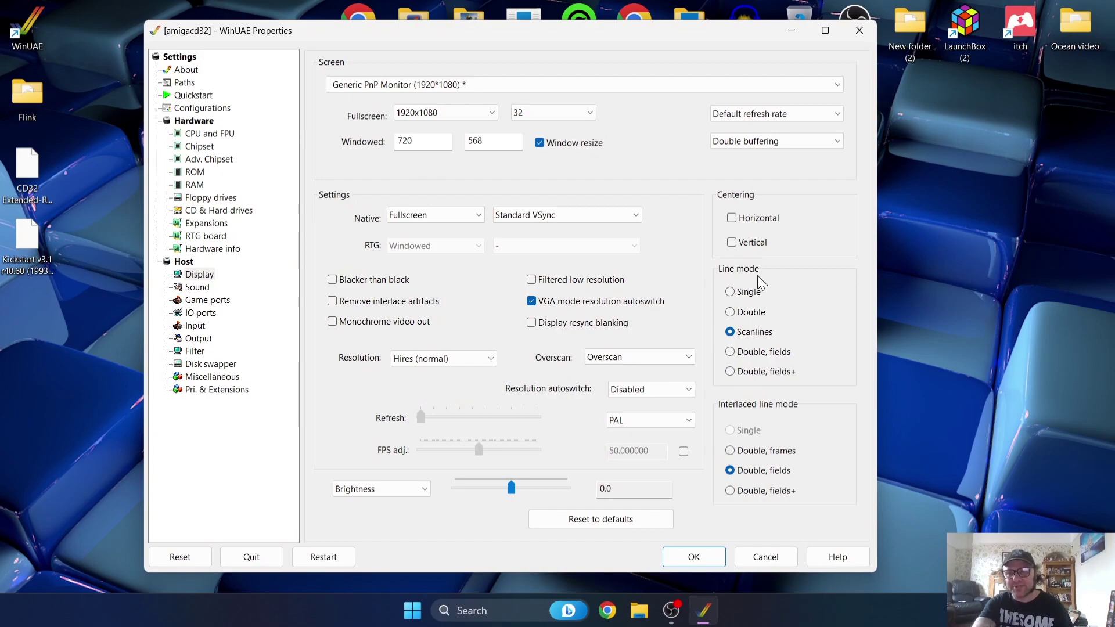
click(730, 292)
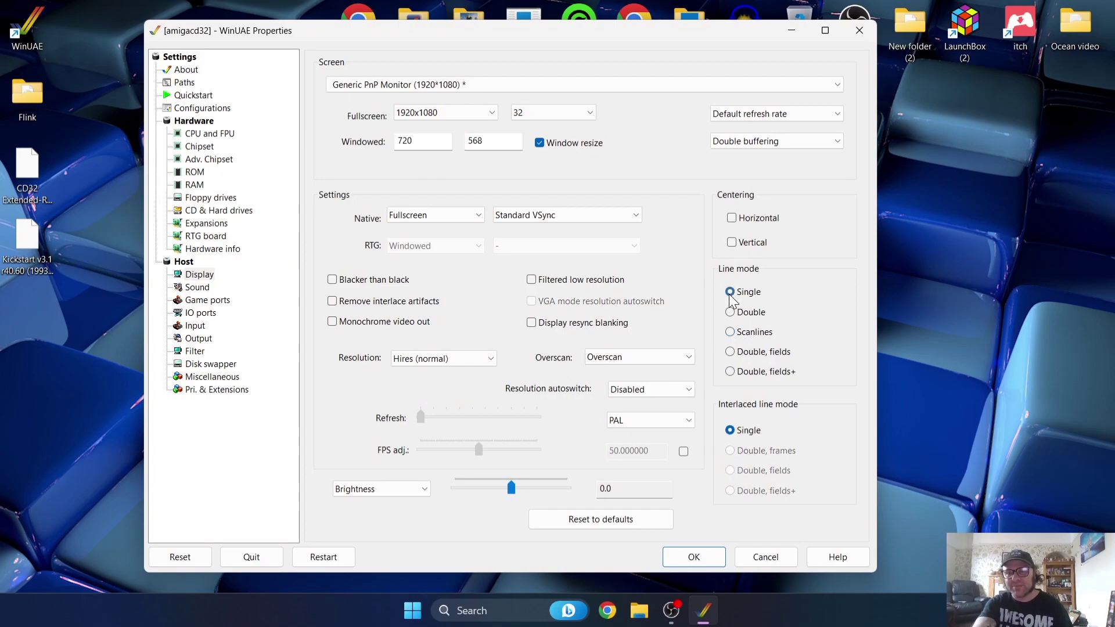
click(681, 553)
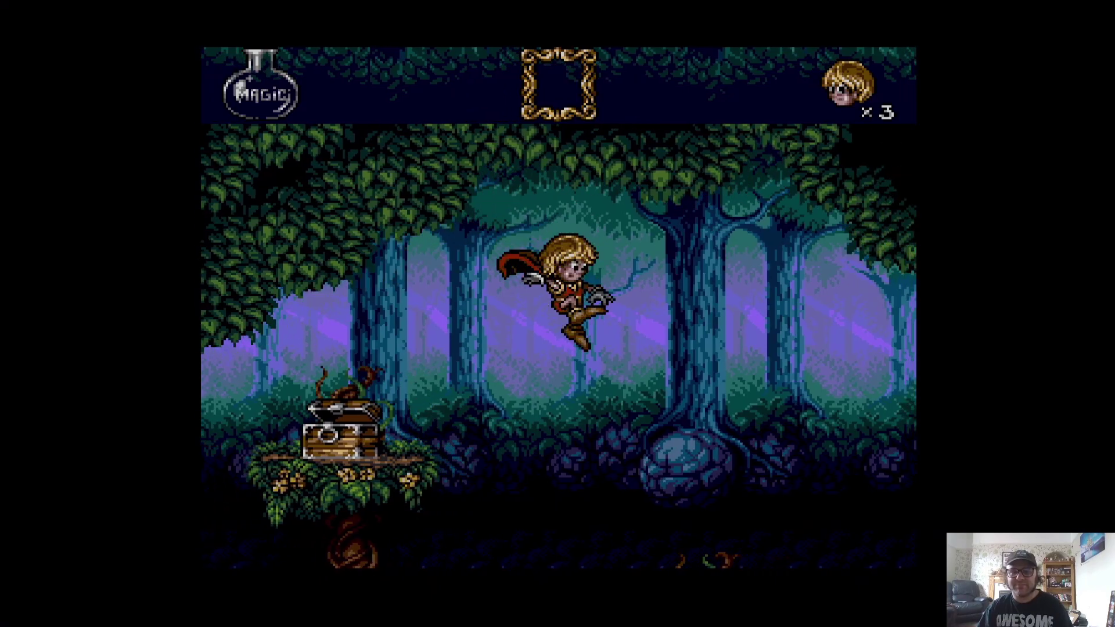